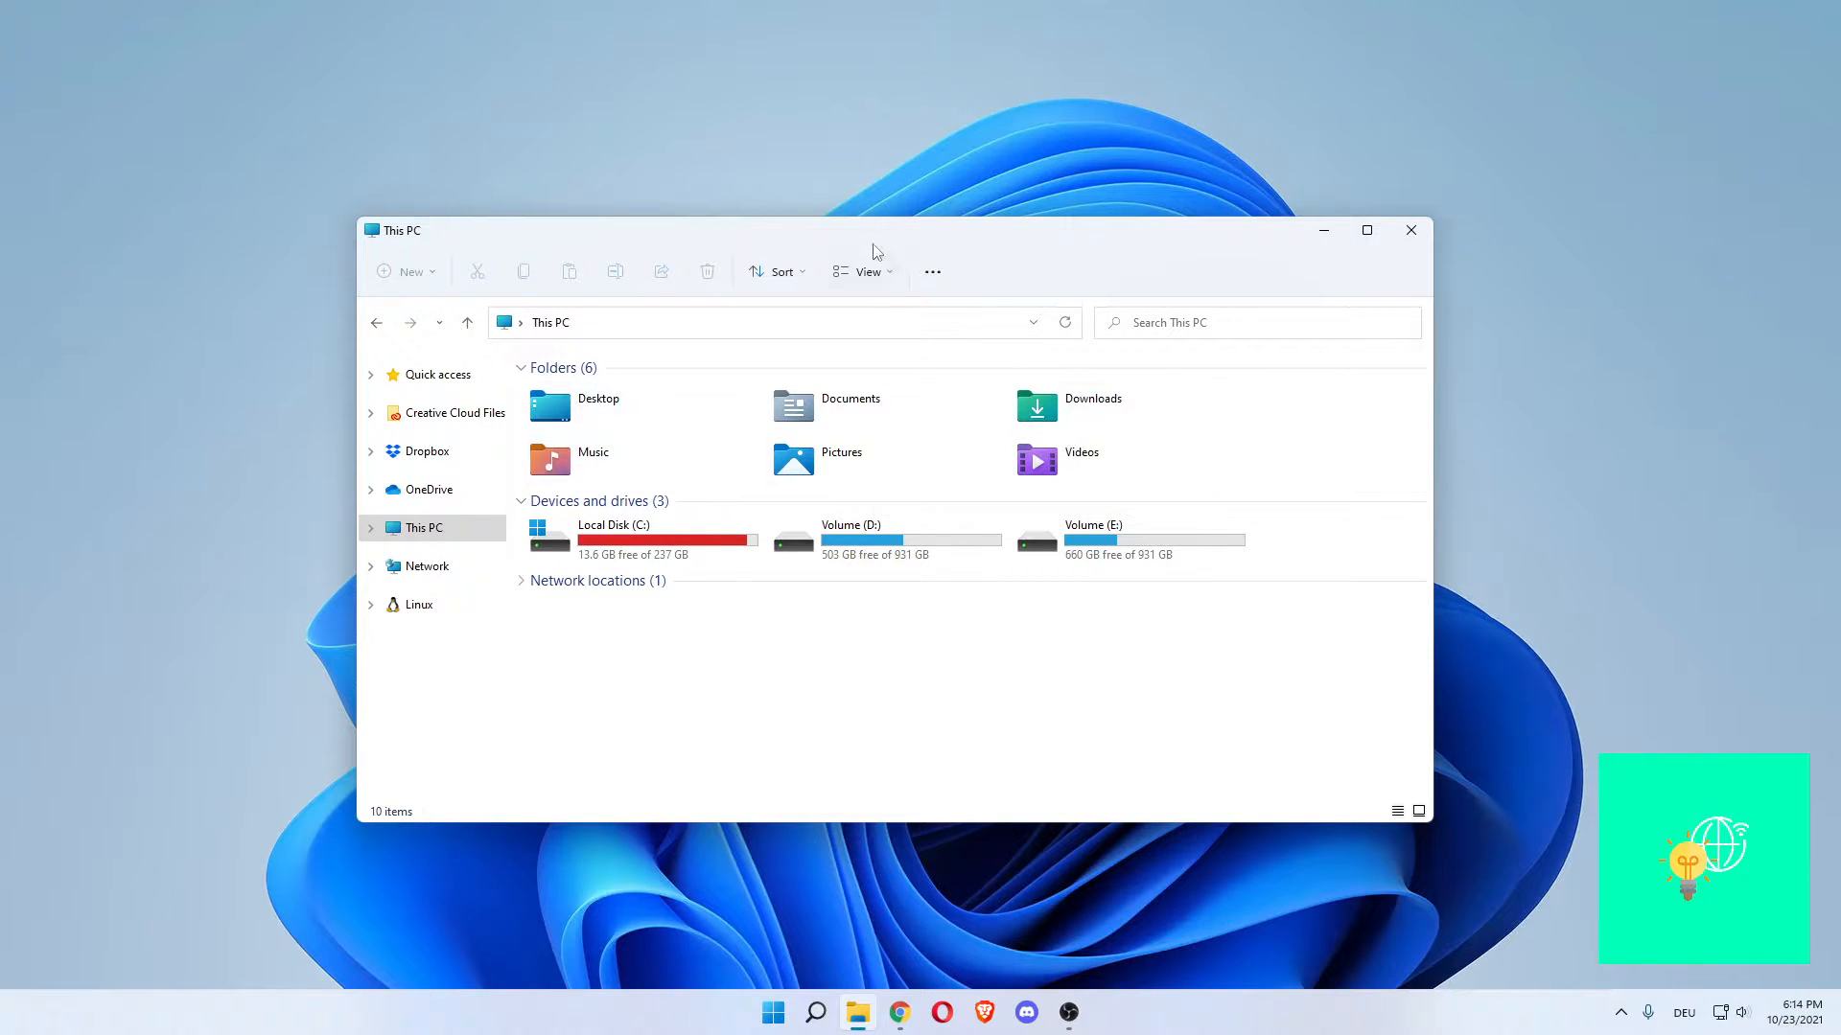
# - Open Computer Management for This PC and show Disk Management in a maximized window
pyautogui.moveTo(871, 250)
pyautogui.mouseDown()
pyautogui.moveTo(892, 256)
pyautogui.moveTo(864, 254)
pyautogui.mouseUp()
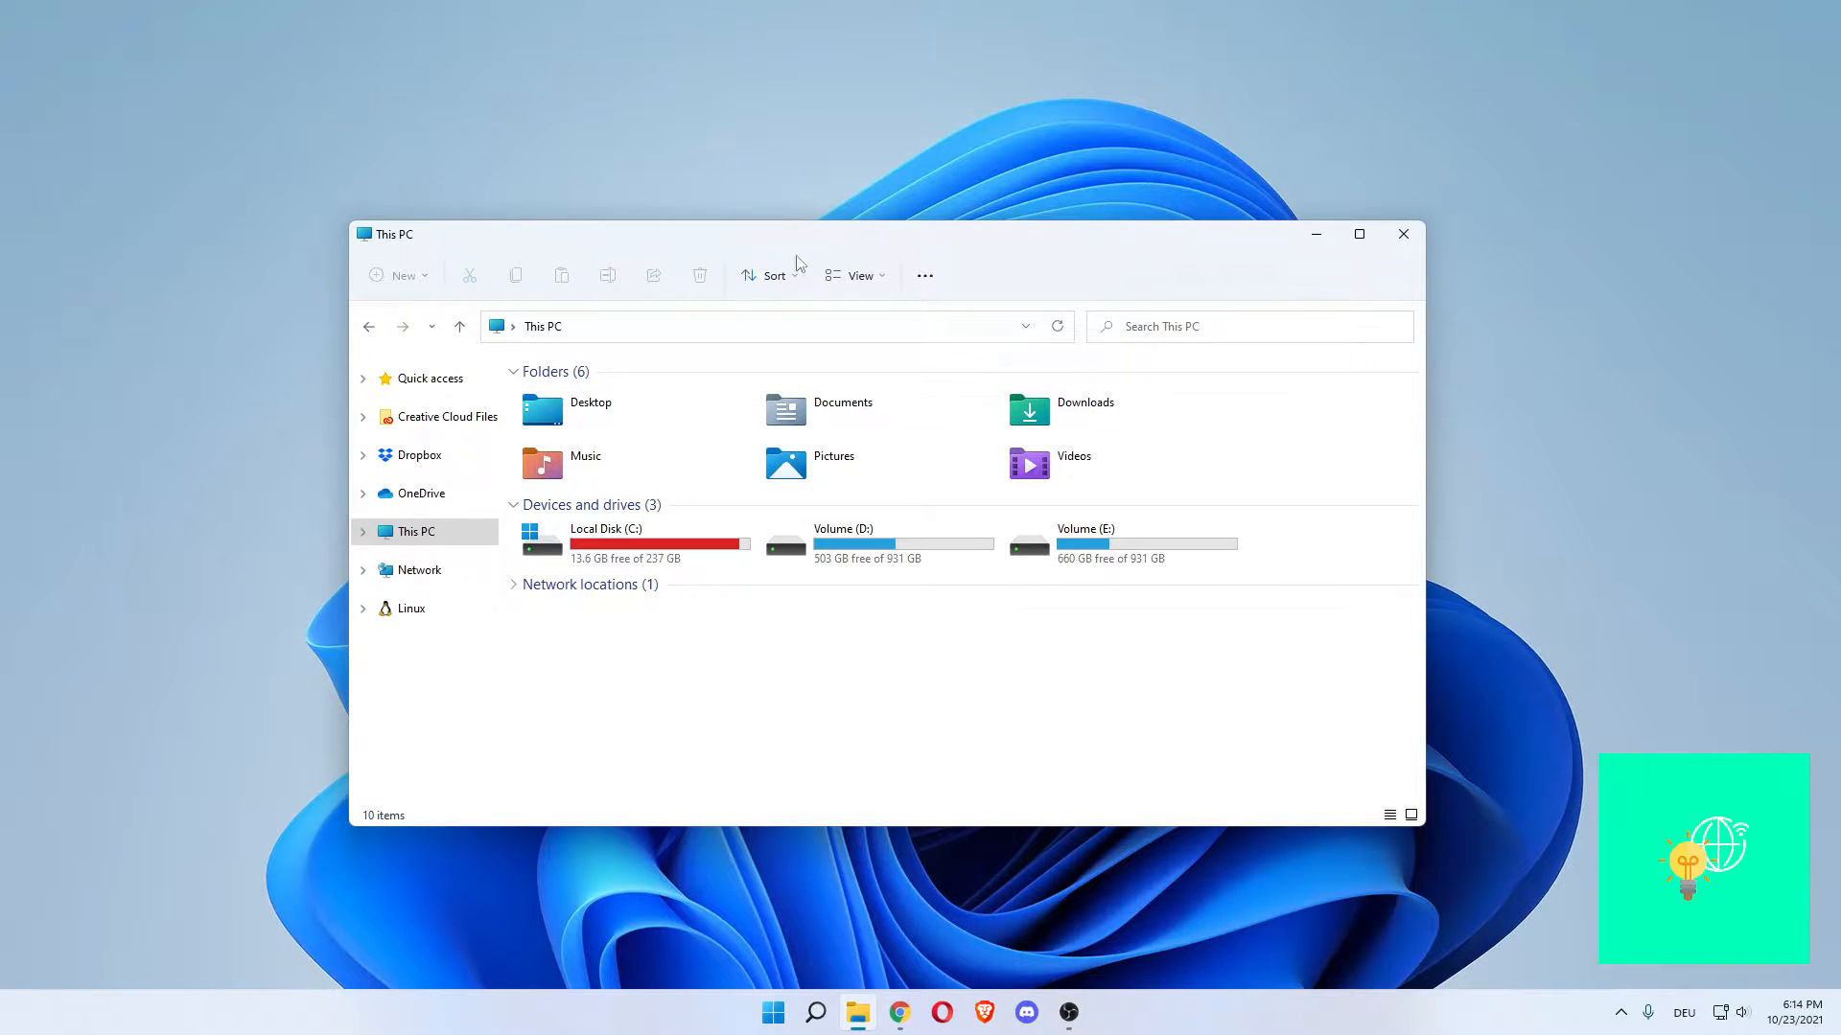
pyautogui.rightClick(433, 542)
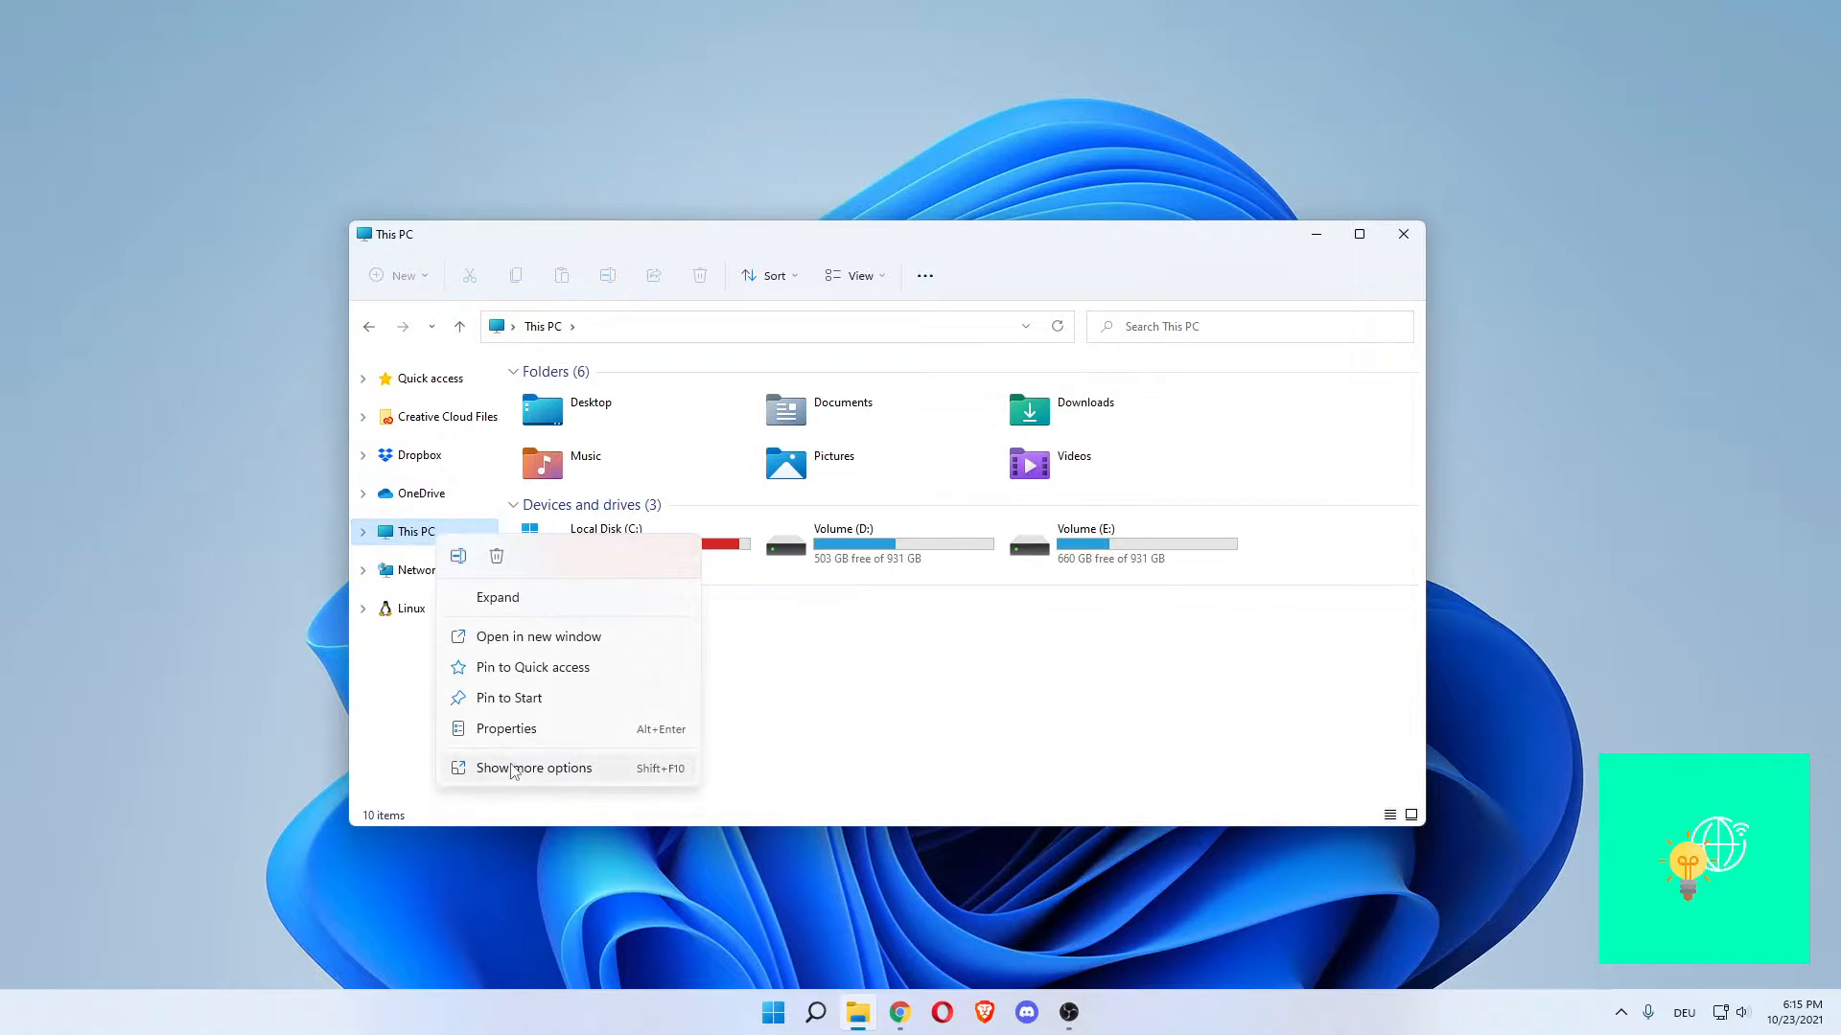
pyautogui.click(558, 775)
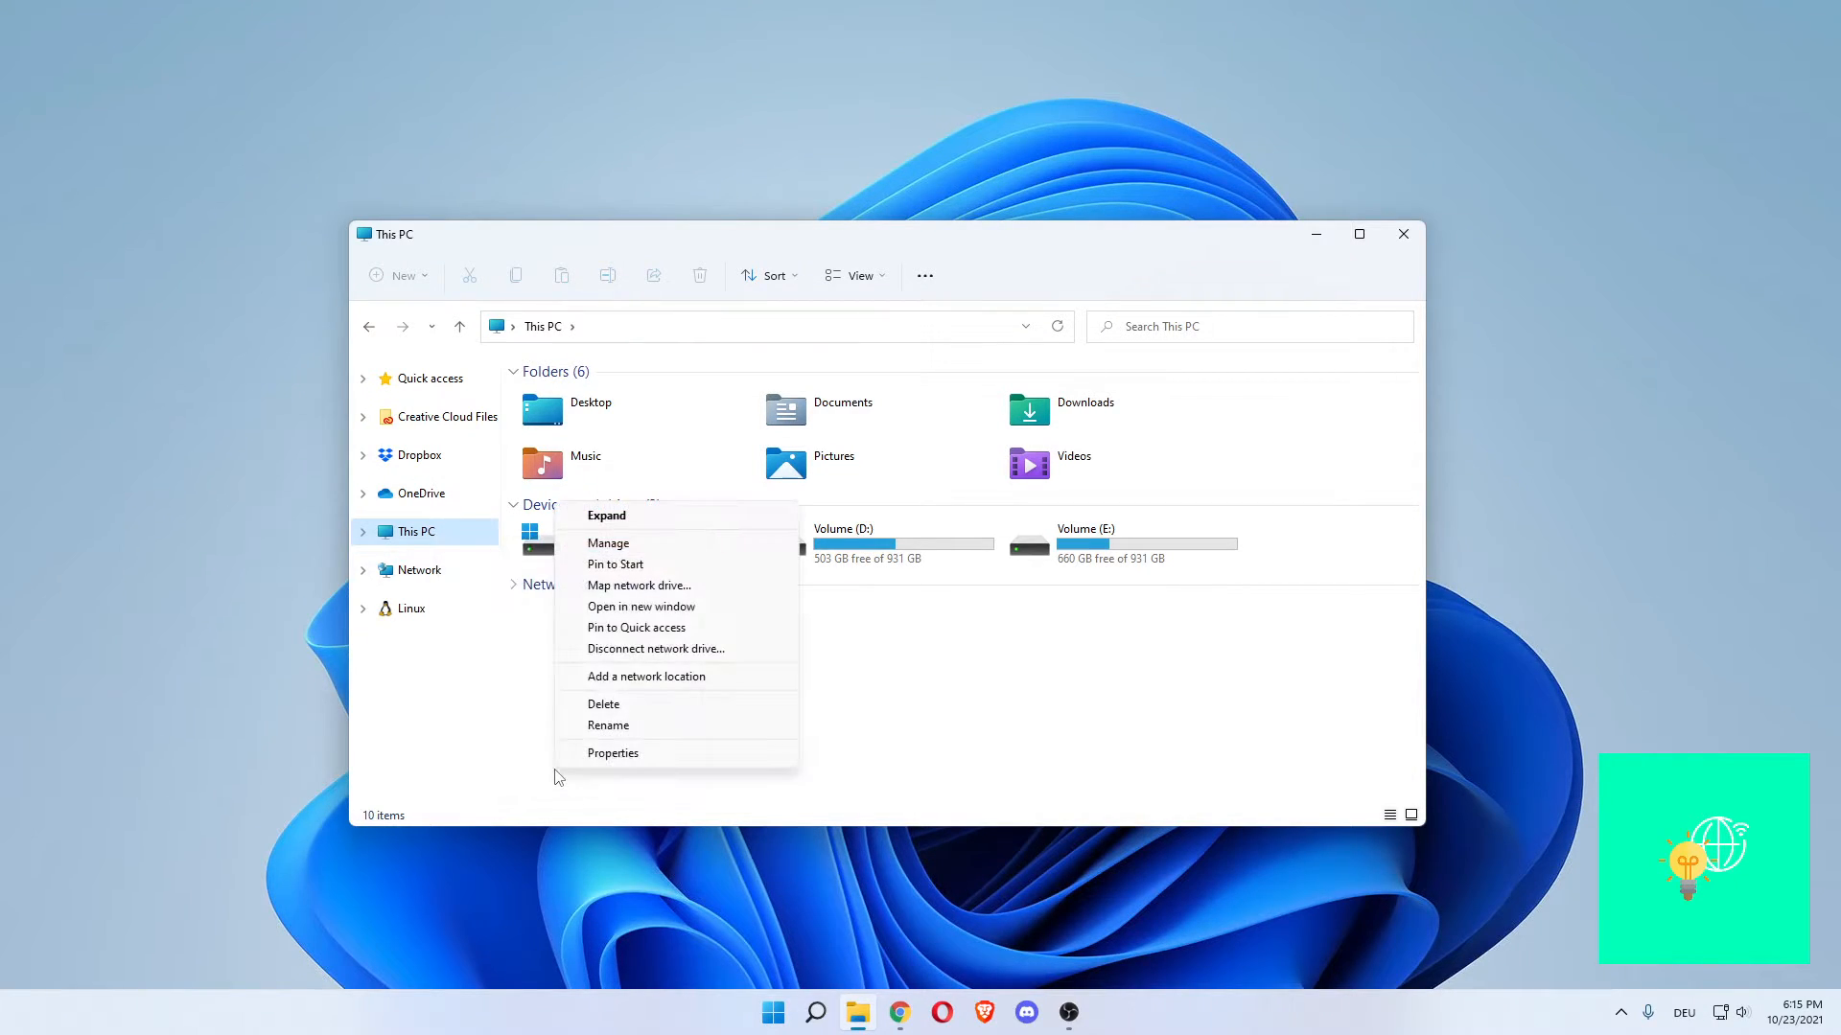
pyautogui.click(624, 547)
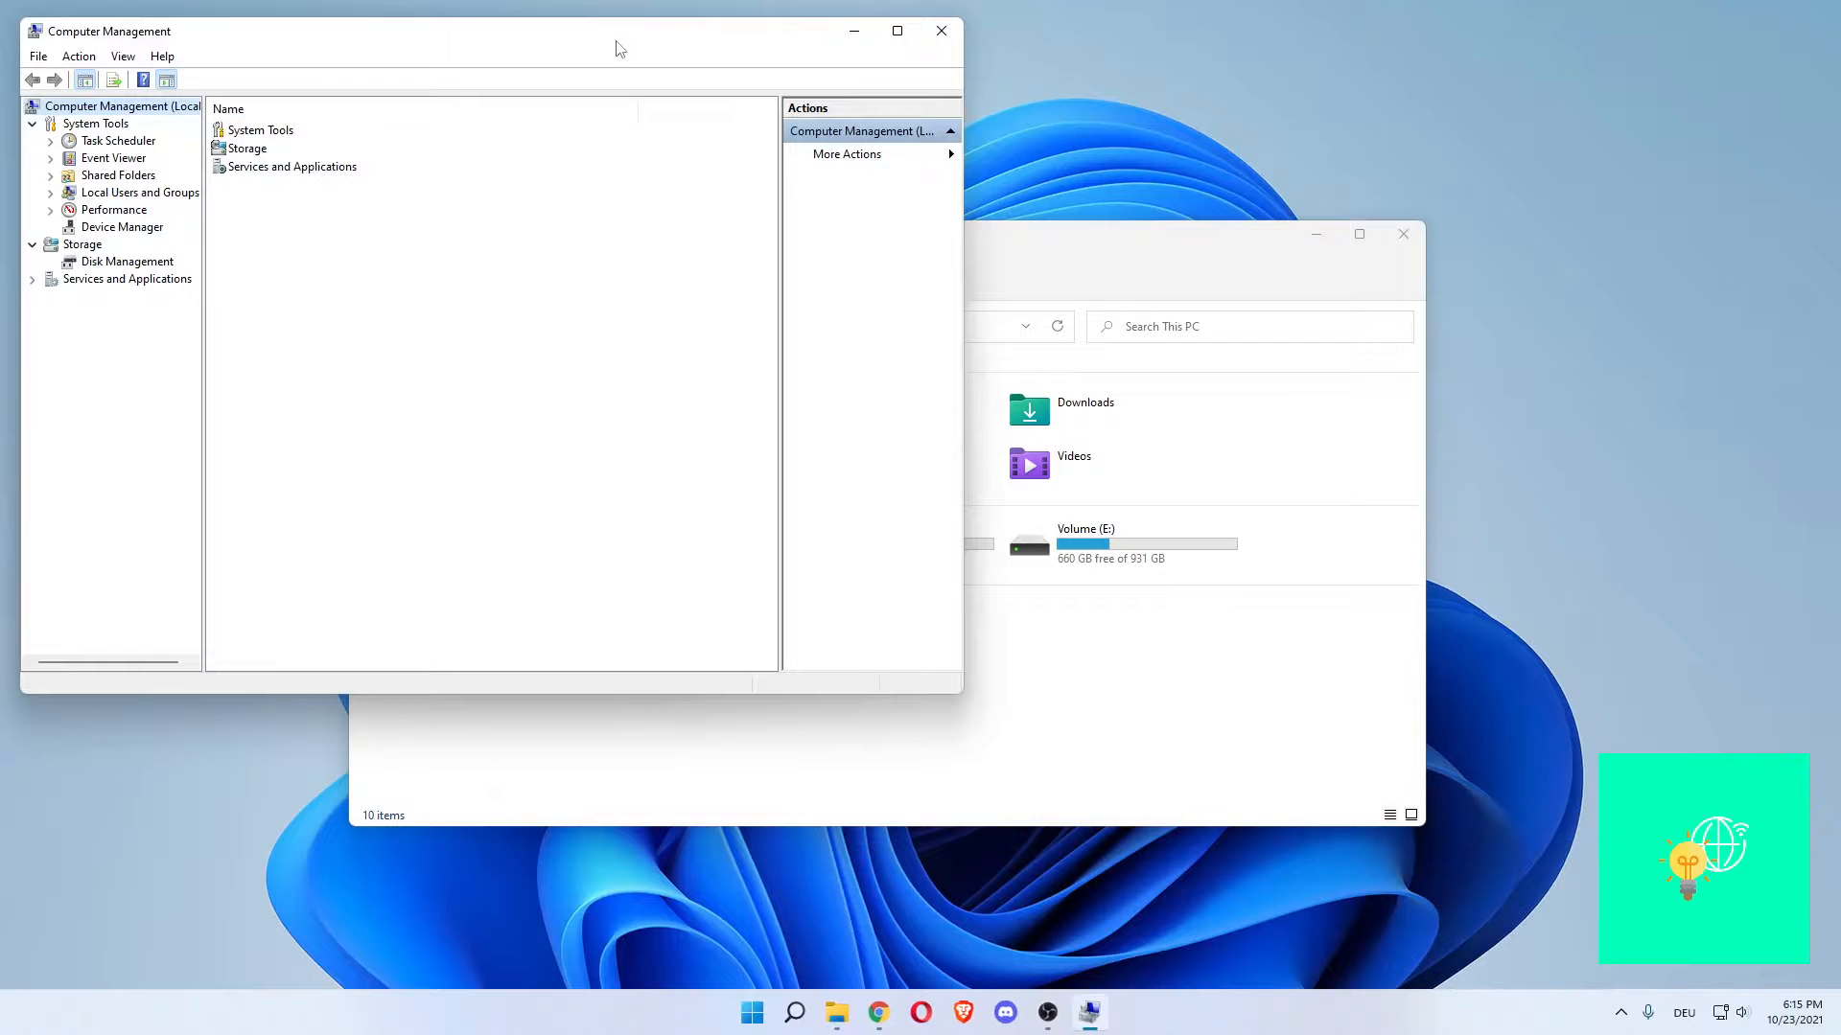
pyautogui.moveTo(620, 49); pyautogui.dragTo(1007, 180)
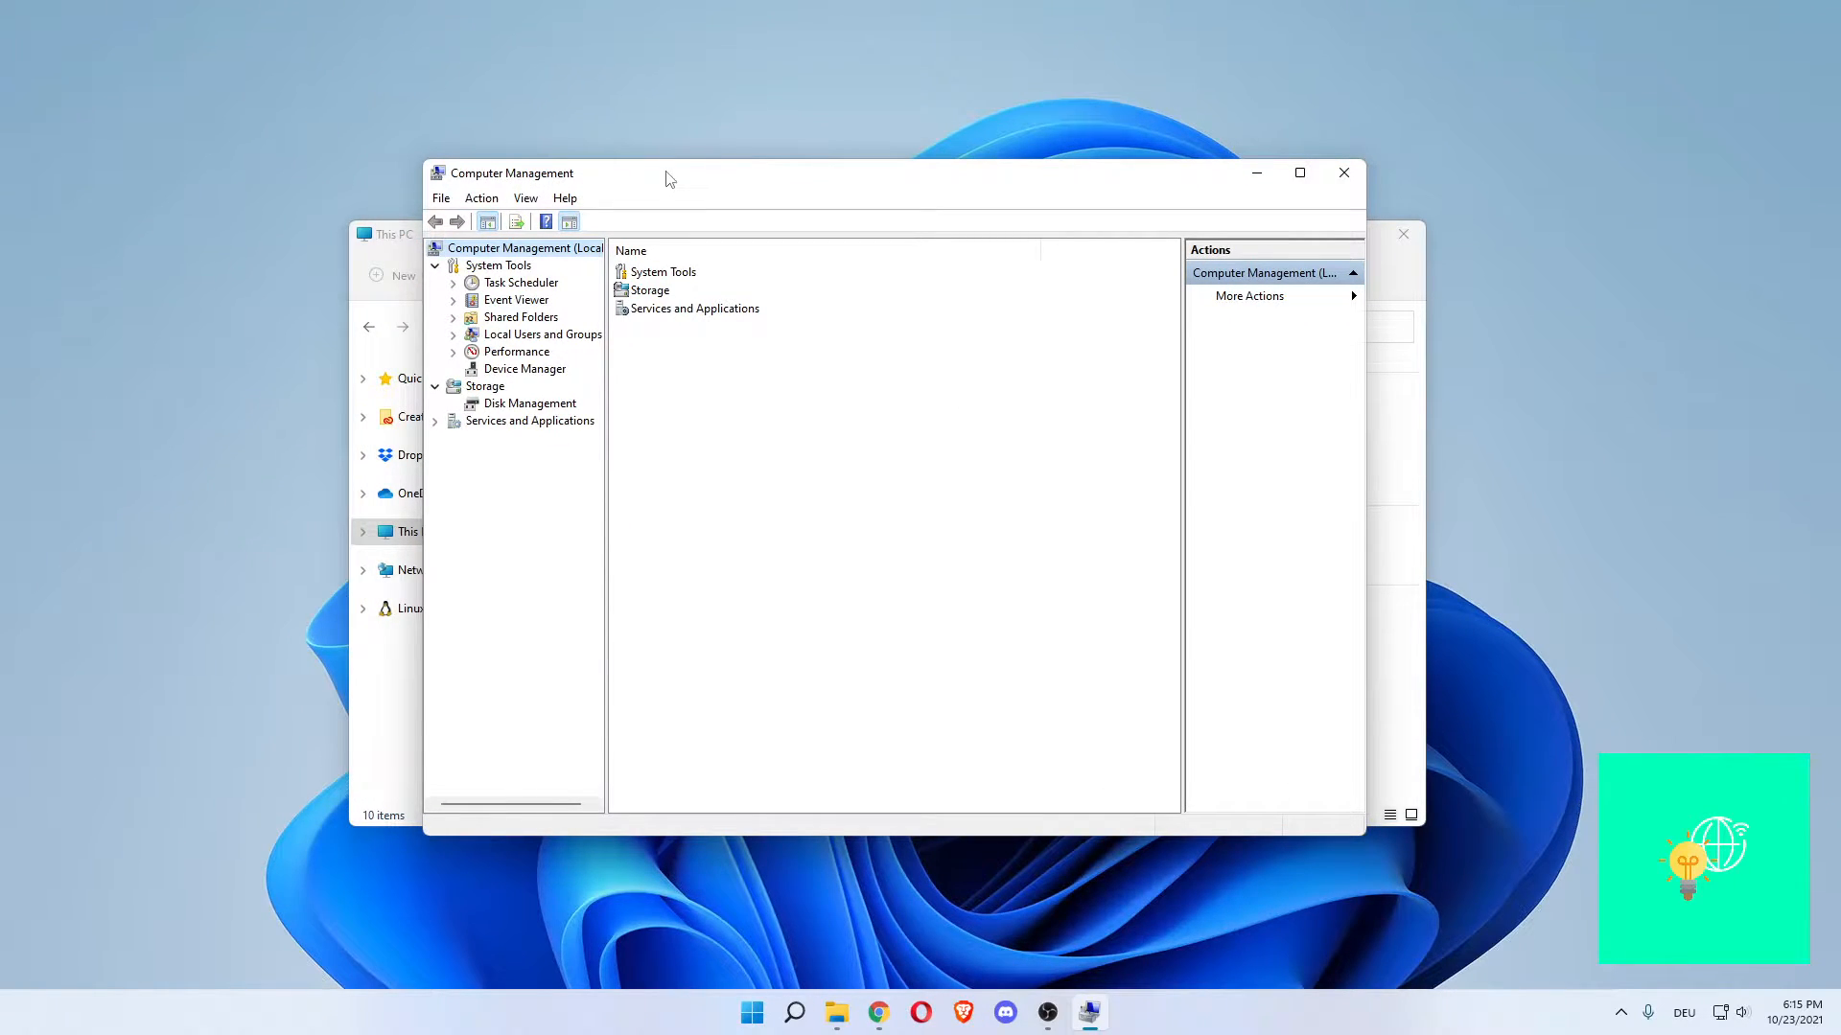
pyautogui.moveTo(669, 179); pyautogui.dragTo(667, 187)
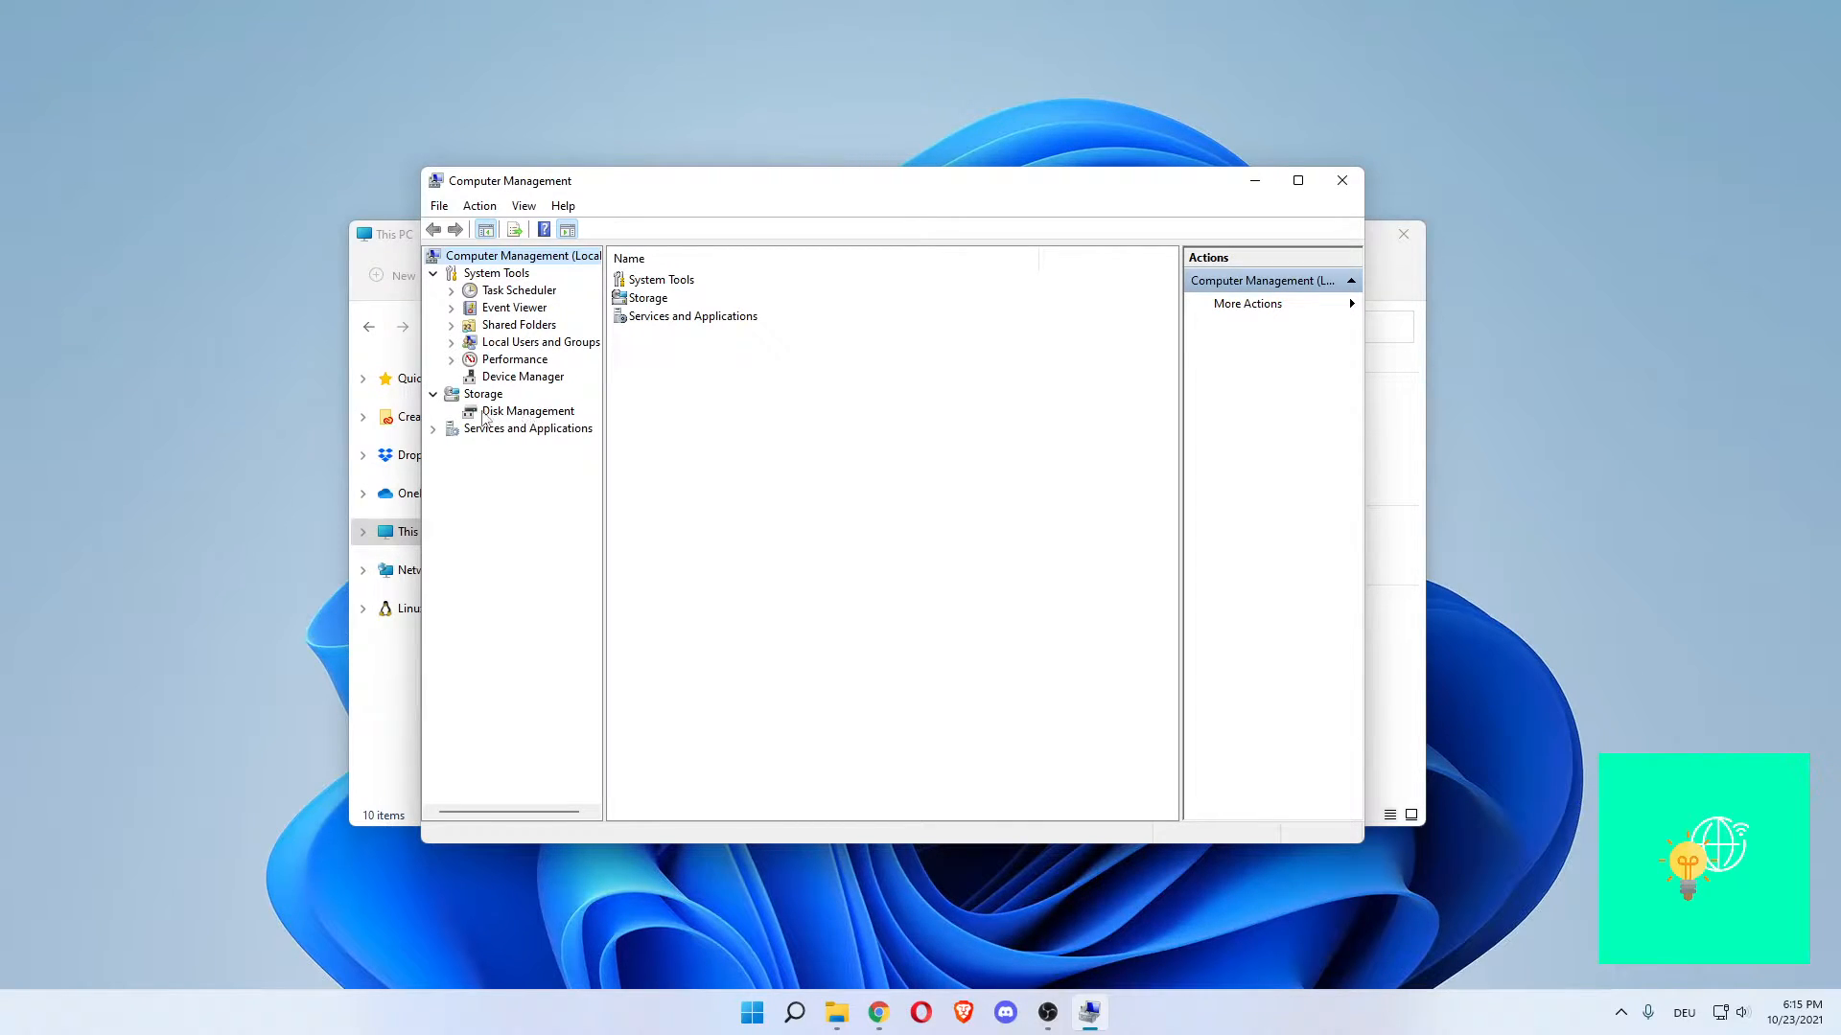
pyautogui.click(530, 412)
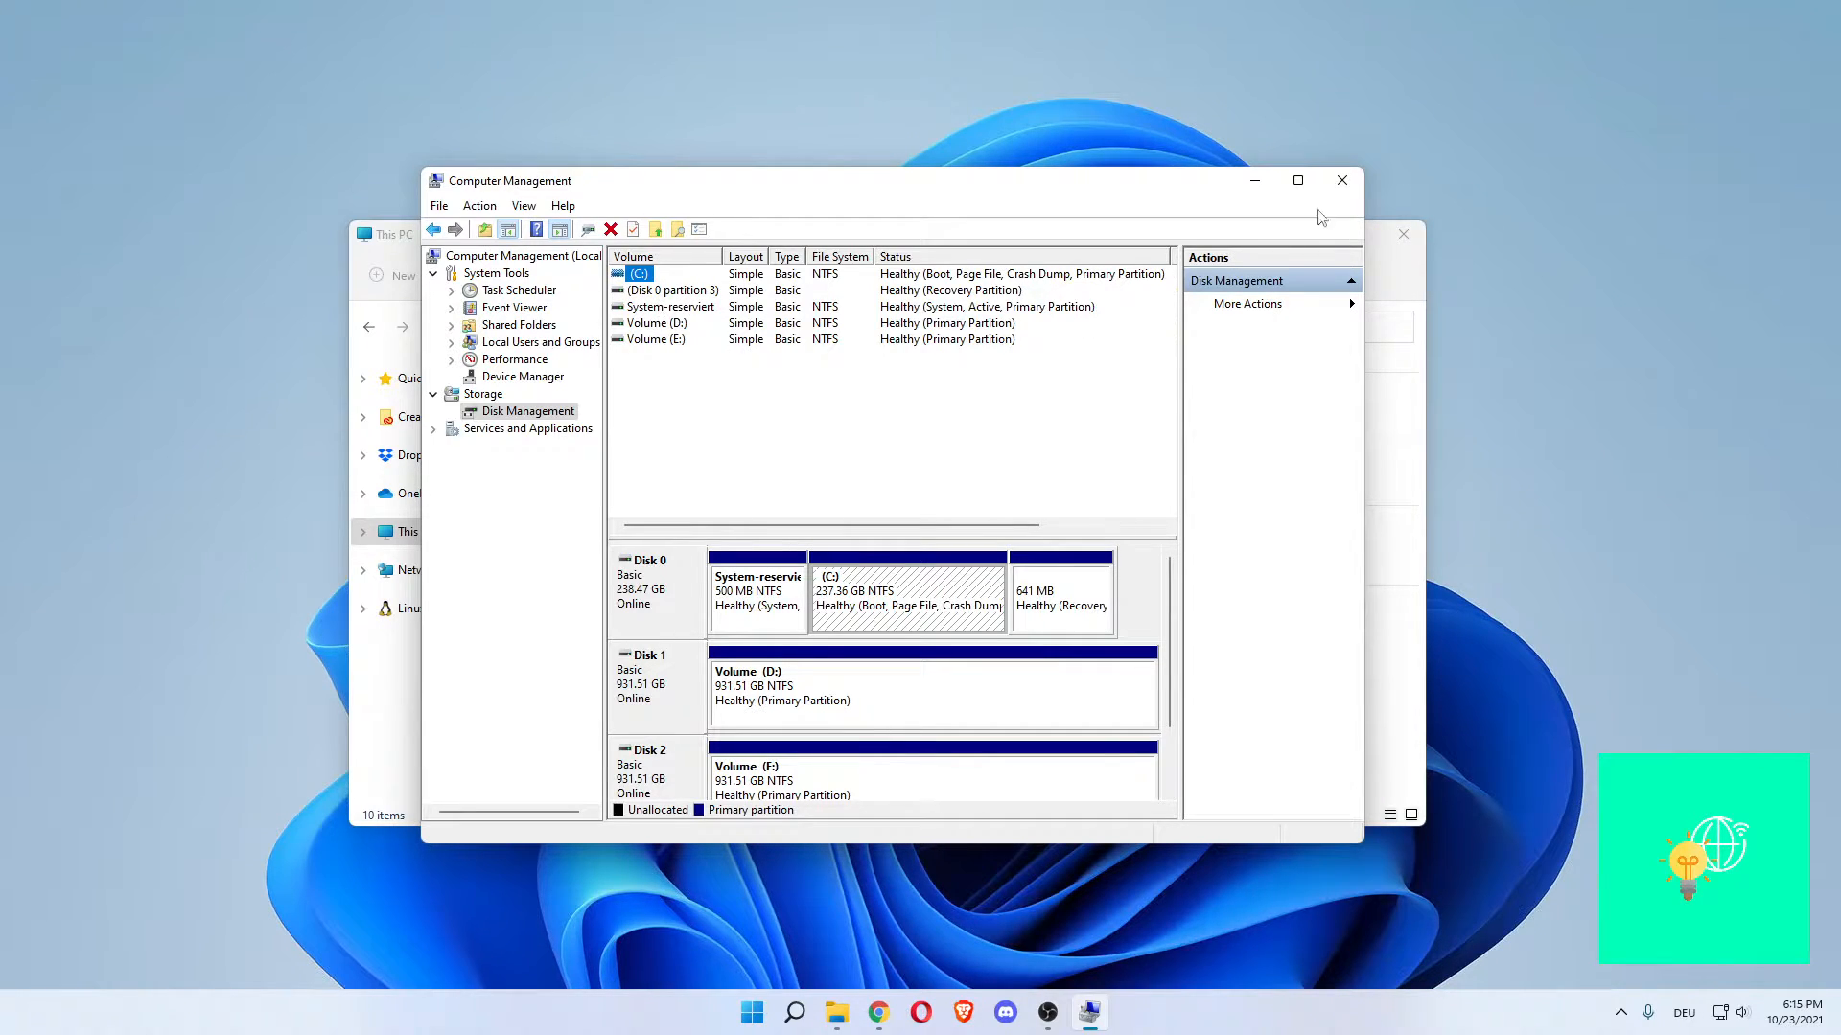
pyautogui.click(1301, 184)
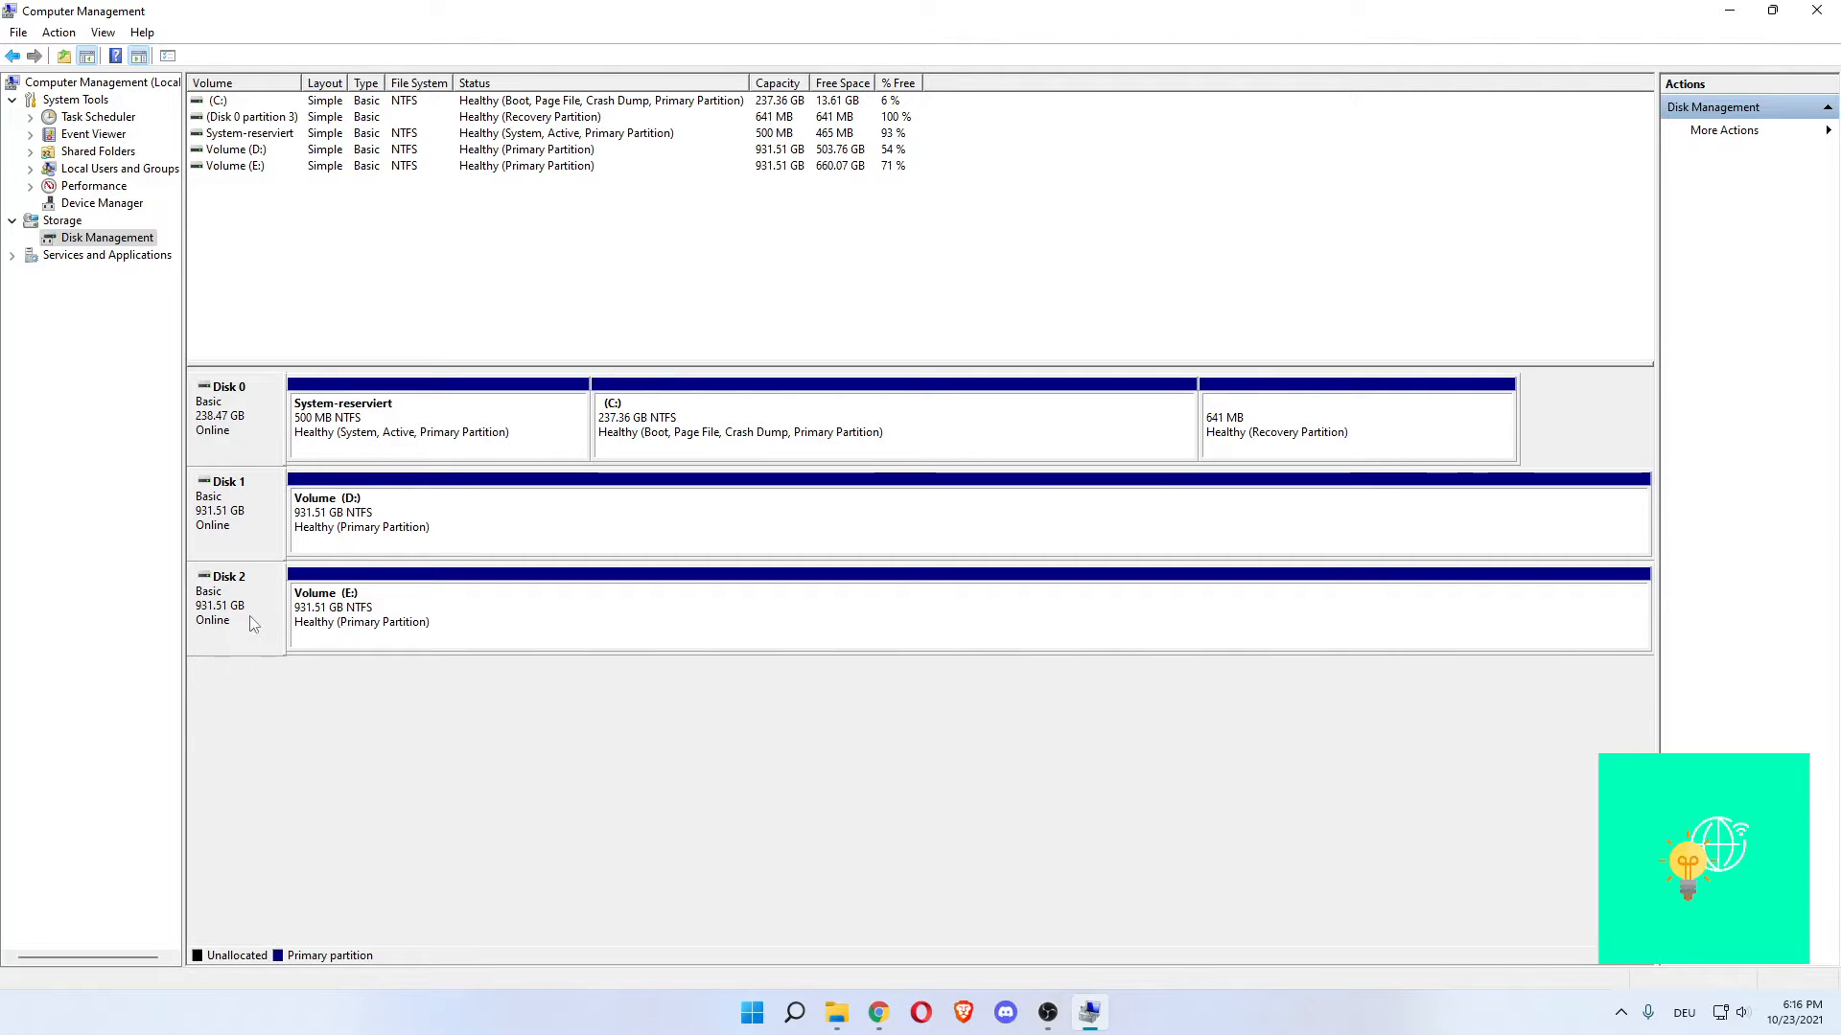
# - Shrink Volume (E:) on Disk 2 by 5000 MB
pyautogui.click(471, 626)
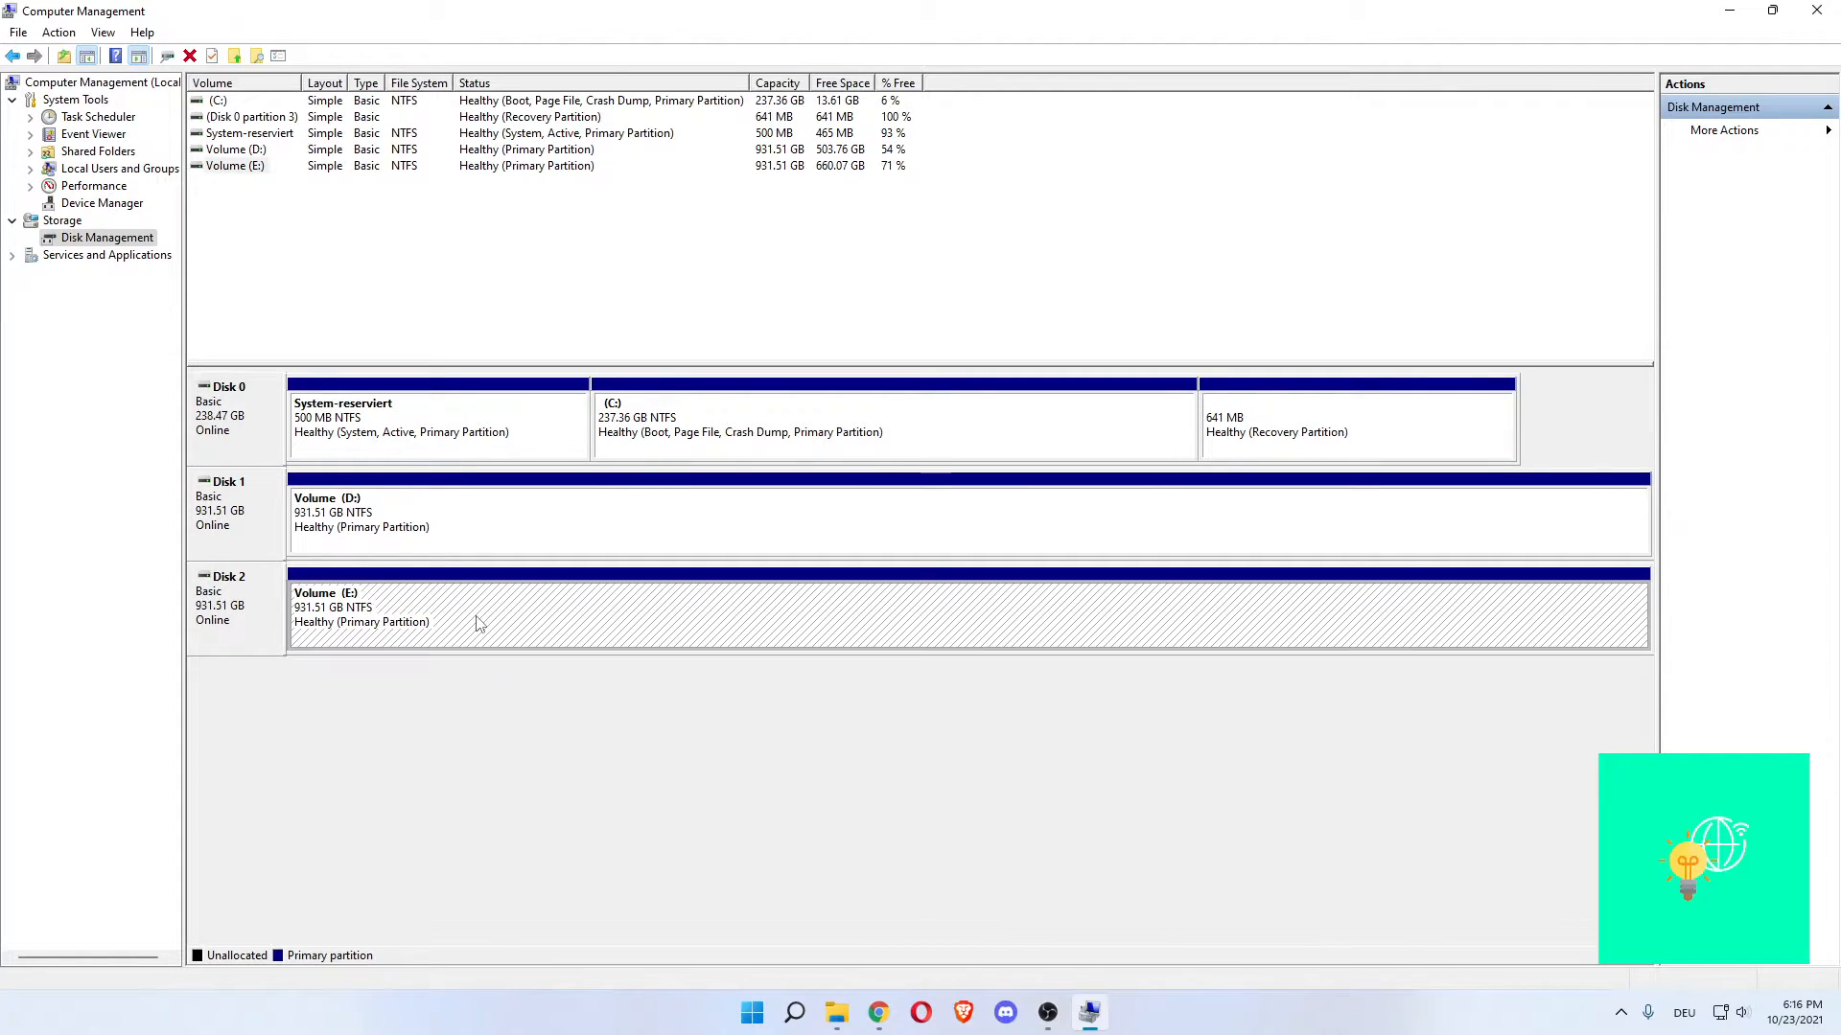
pyautogui.rightClick(627, 629)
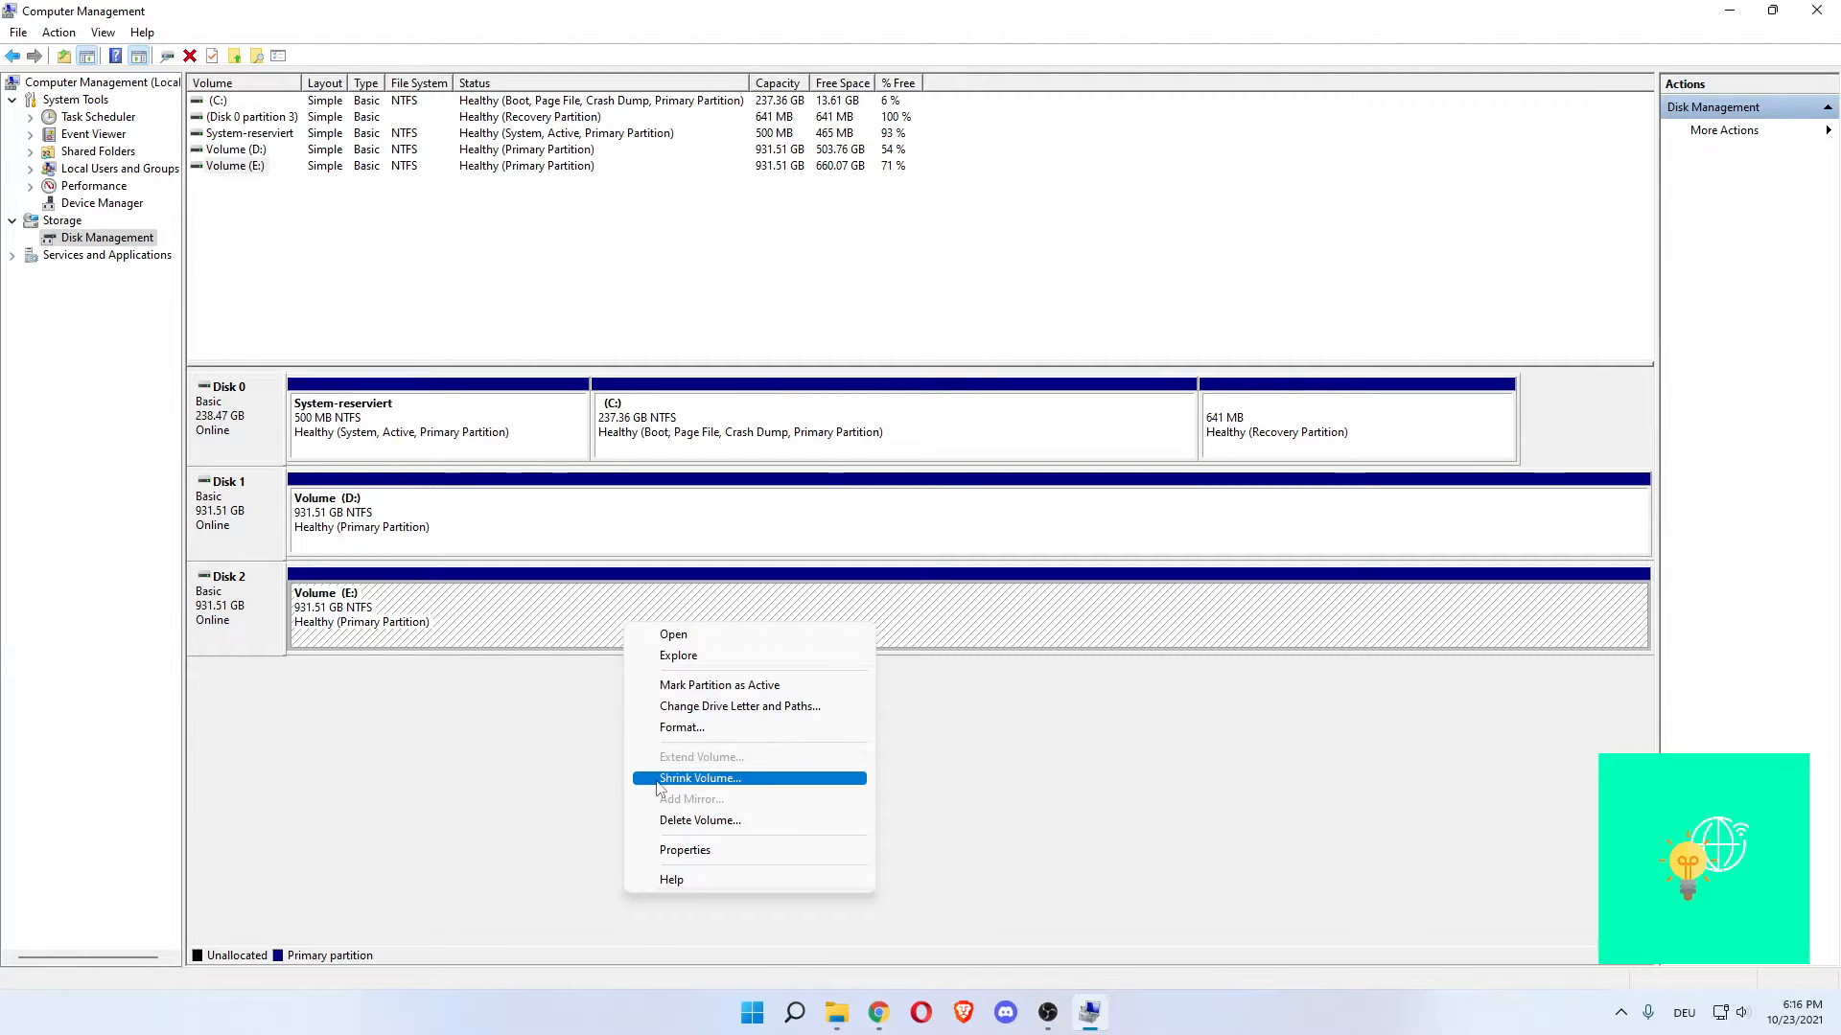
pyautogui.click(692, 779)
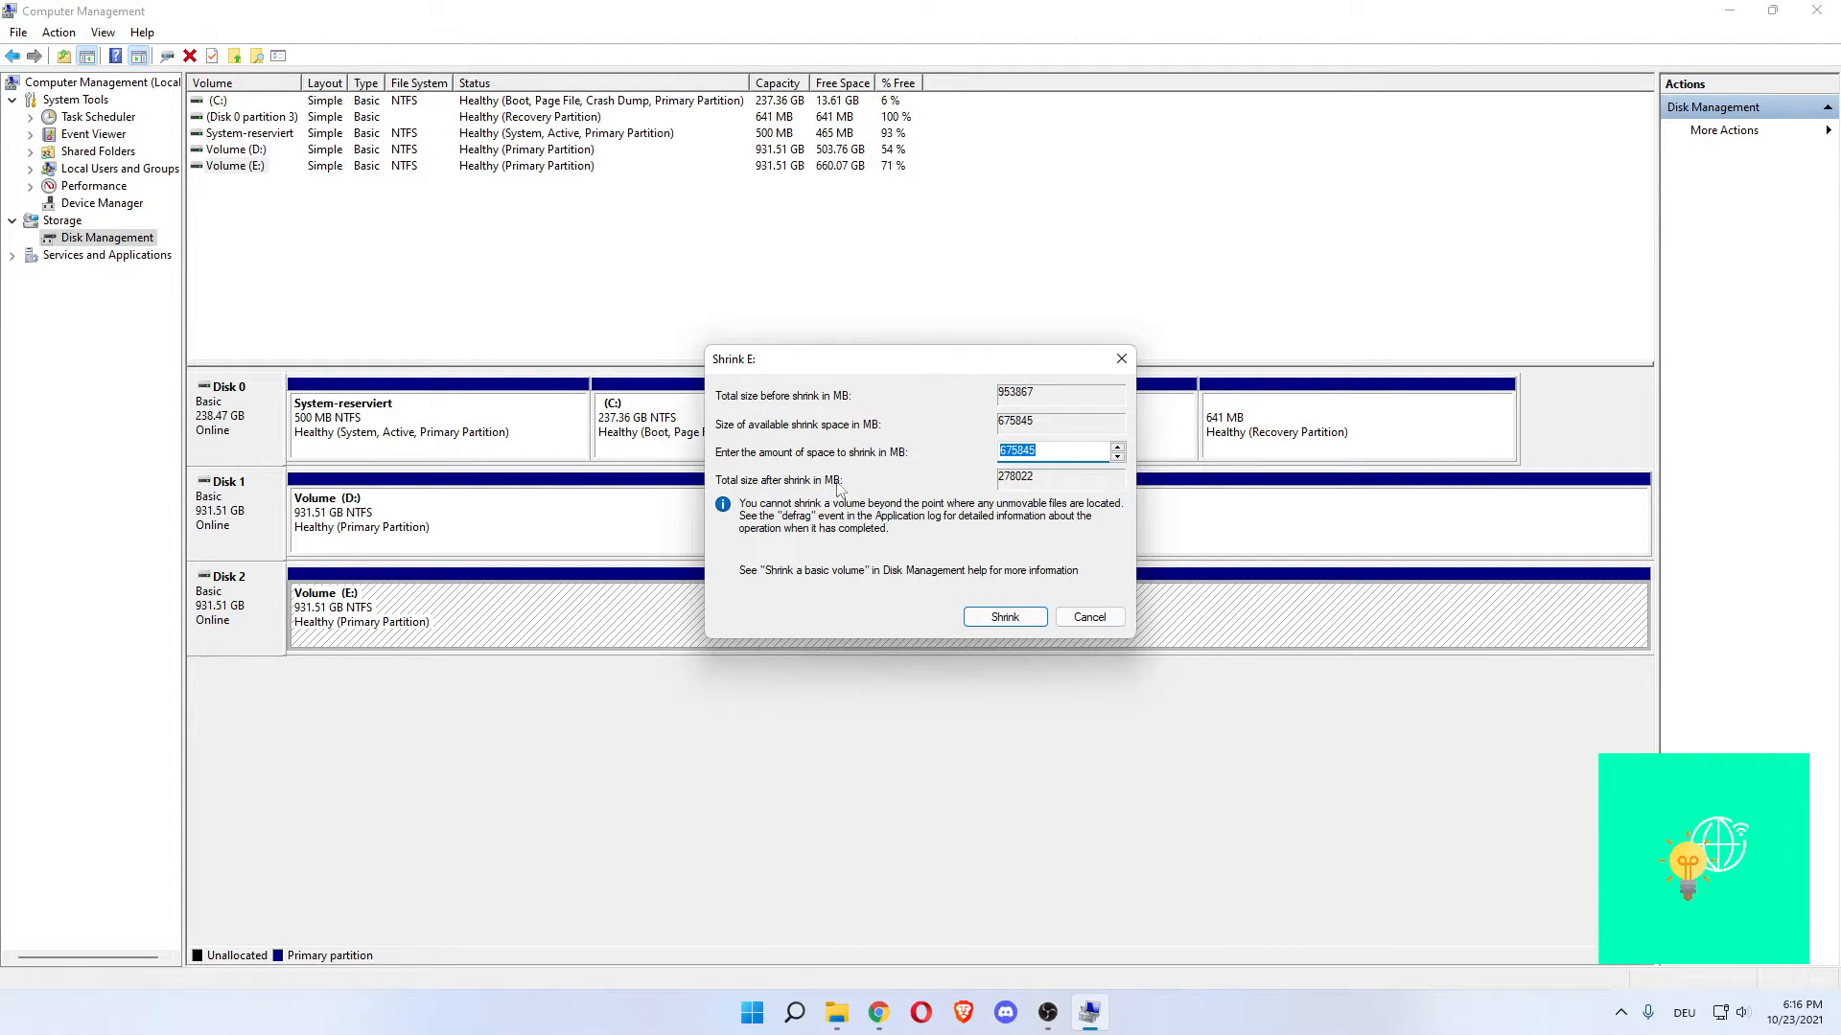
pyautogui.moveTo(884, 376); pyautogui.dragTo(870, 372)
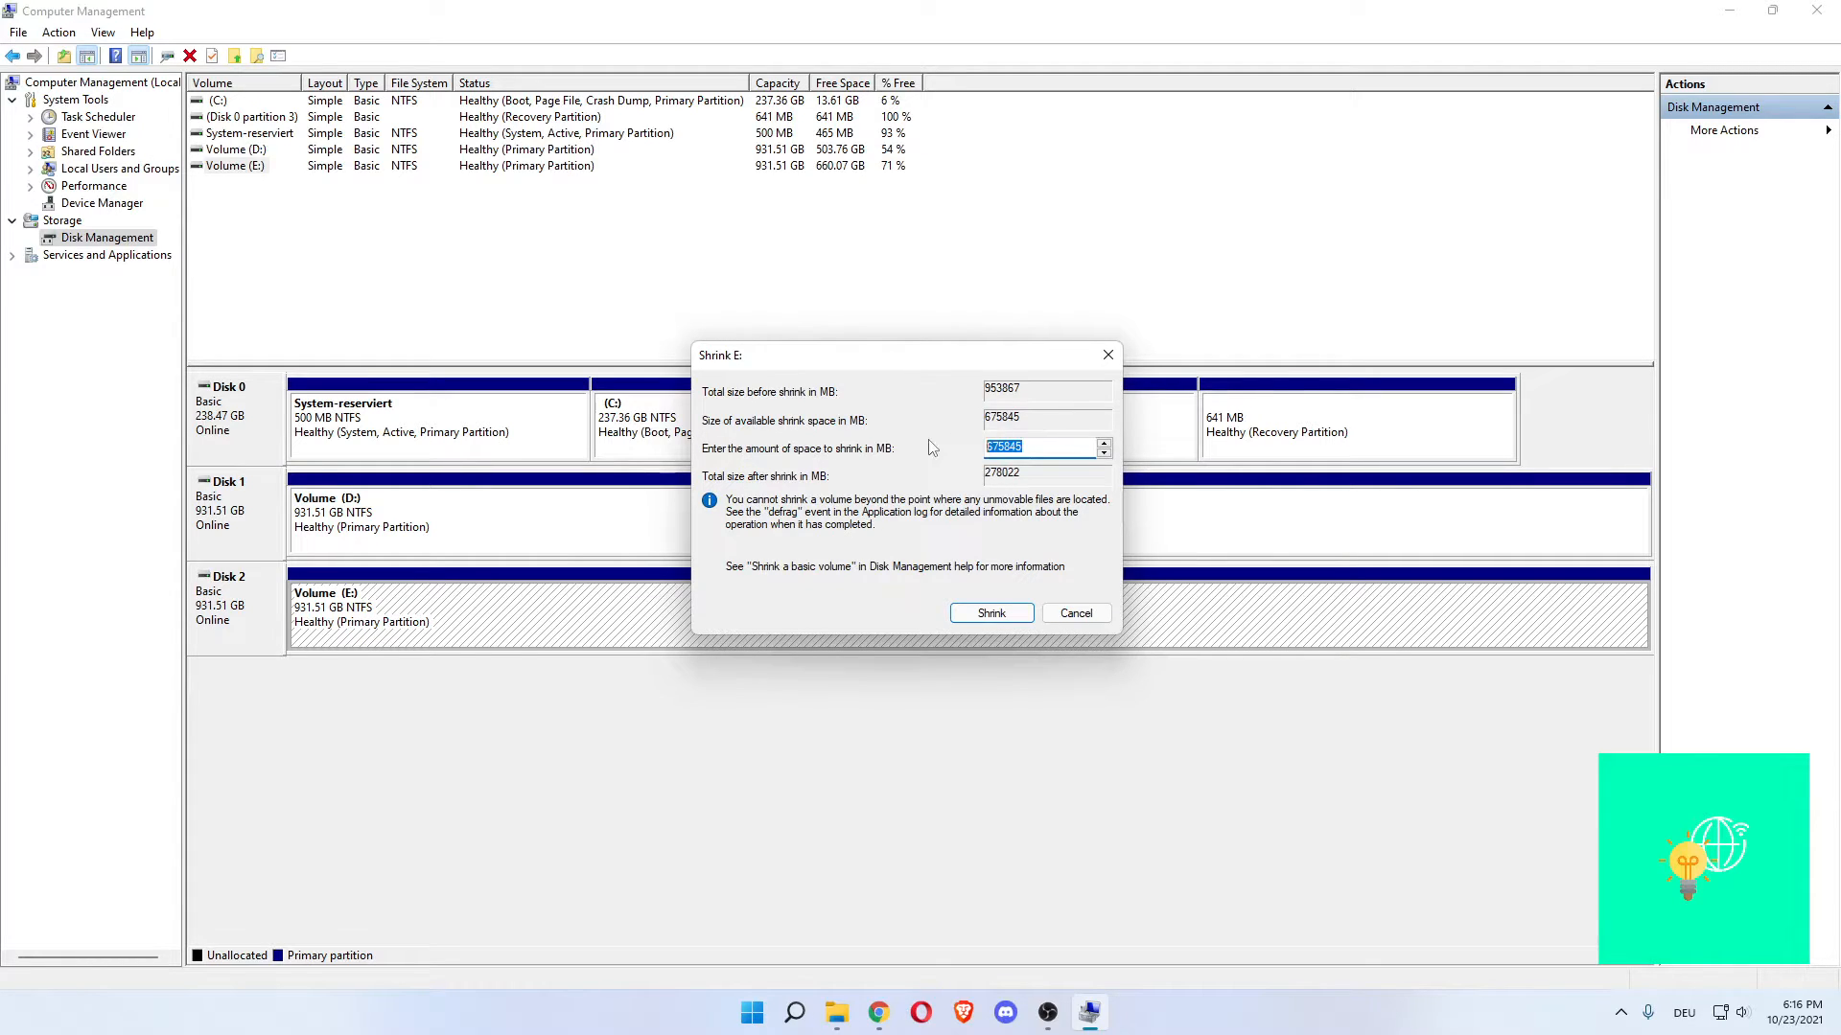
pyautogui.write('5000')
pyautogui.click(980, 618)
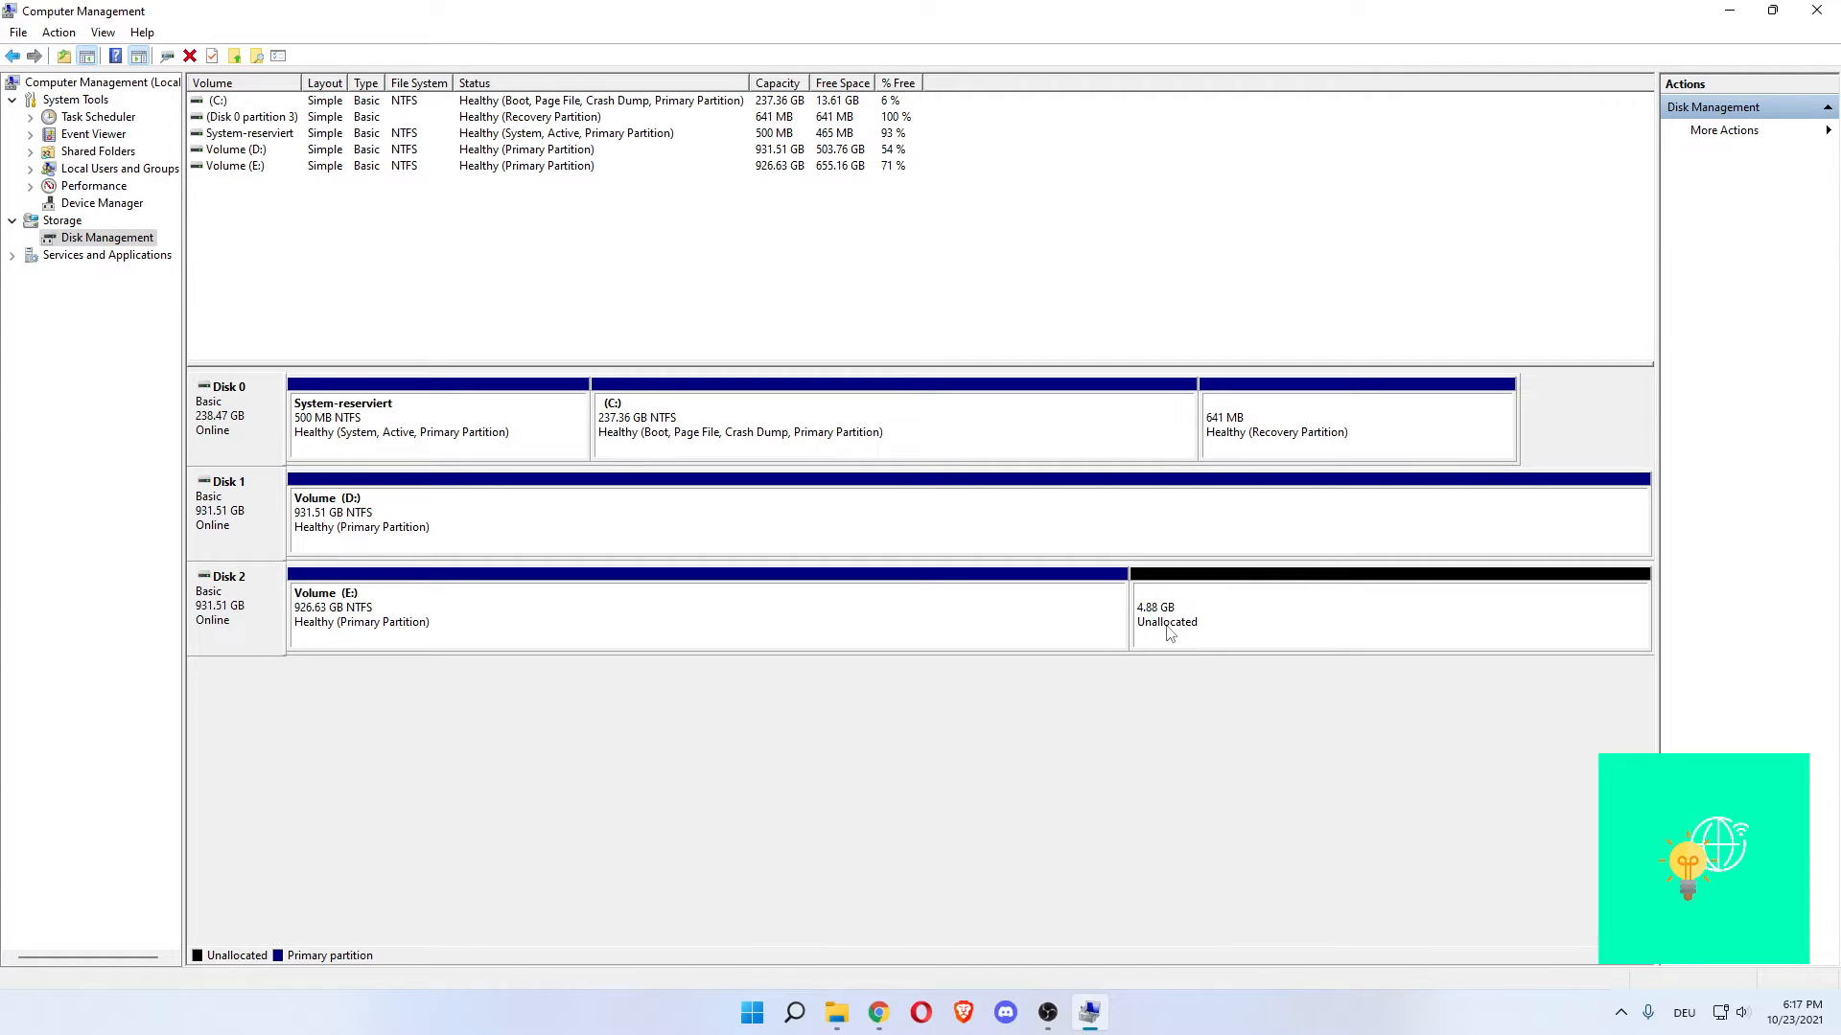
# - Start a new simple volume in Disk 2's unallocated space, keeping the full size of 4999 MB
pyautogui.click(1225, 612)
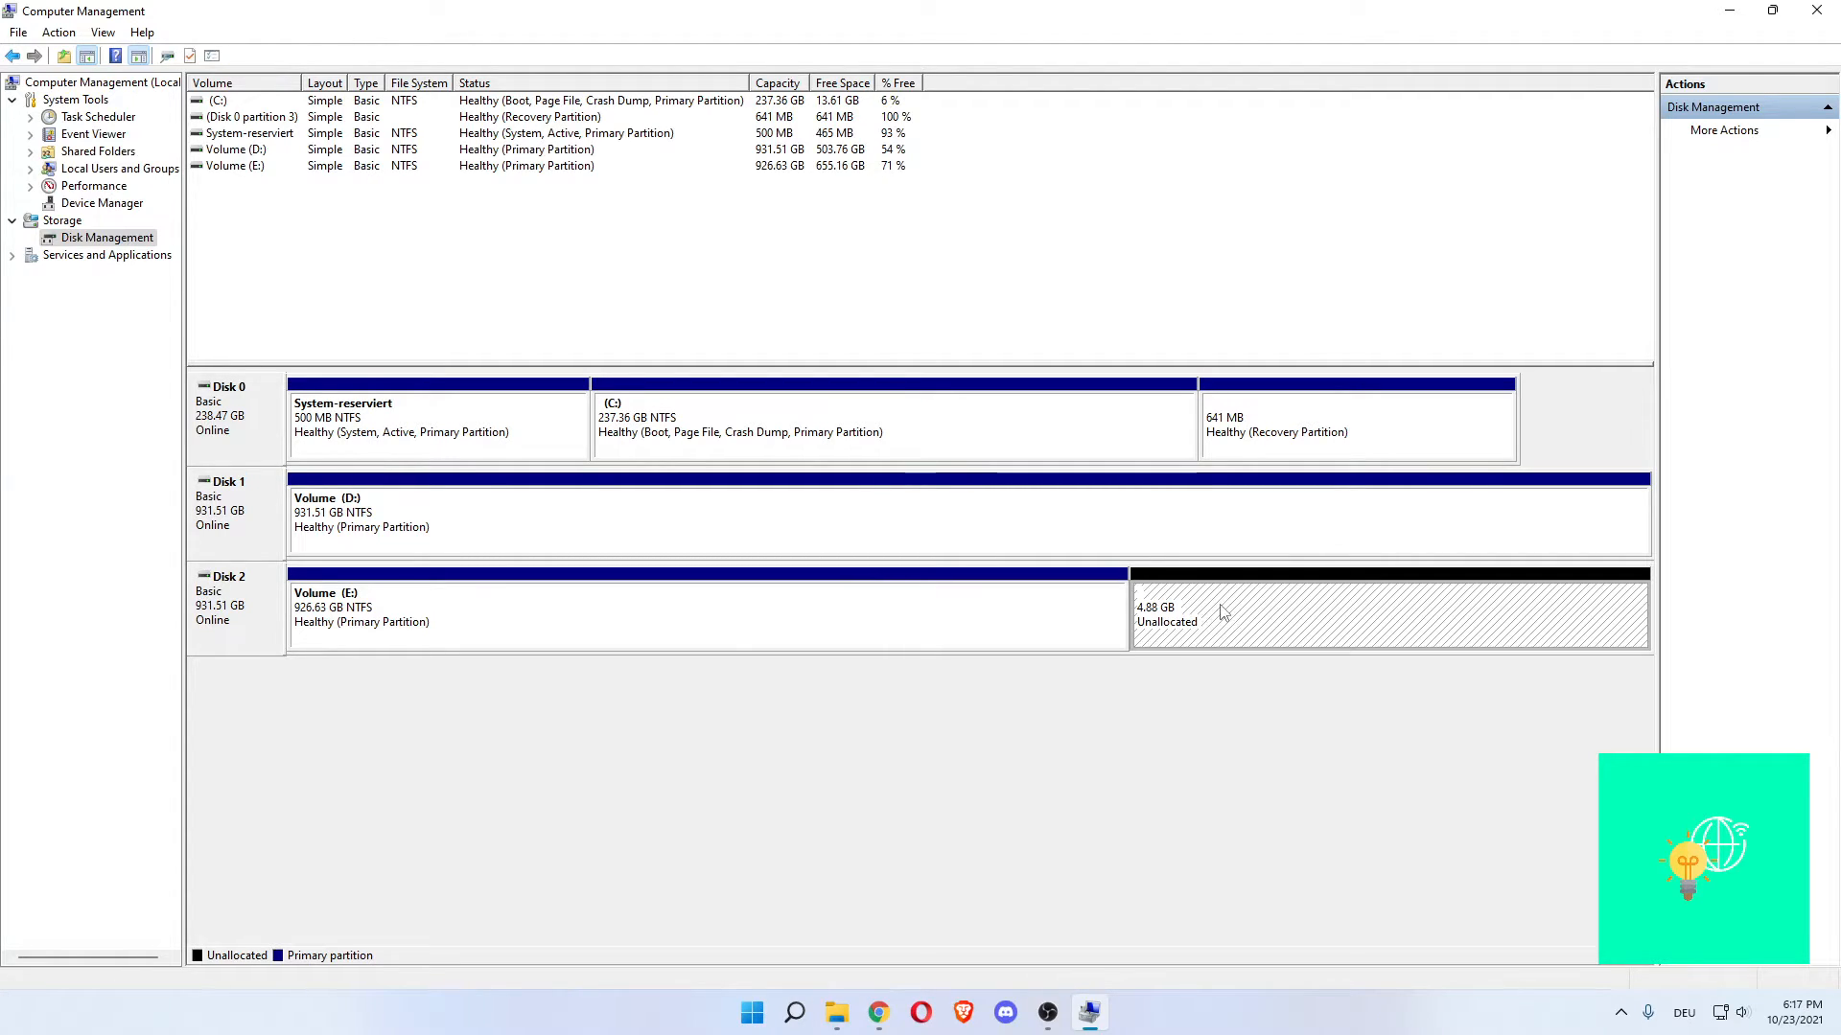
pyautogui.rightClick(1223, 611)
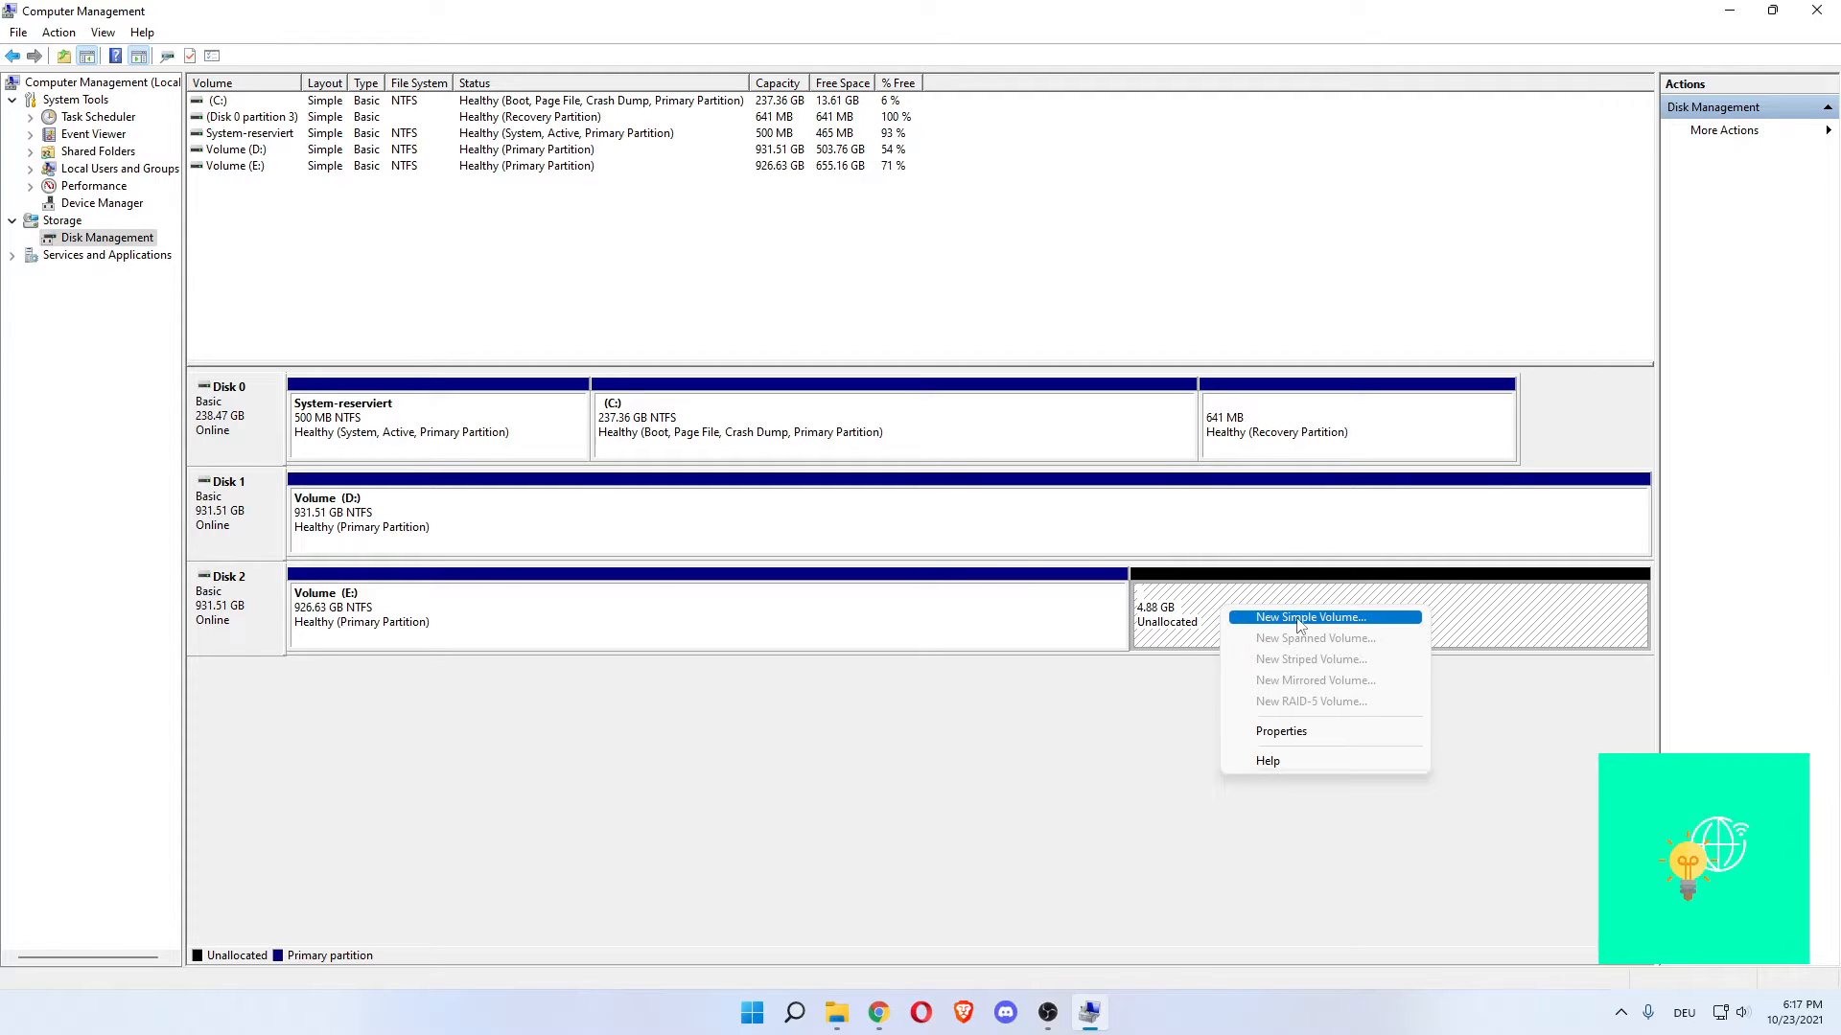
pyautogui.click(1337, 618)
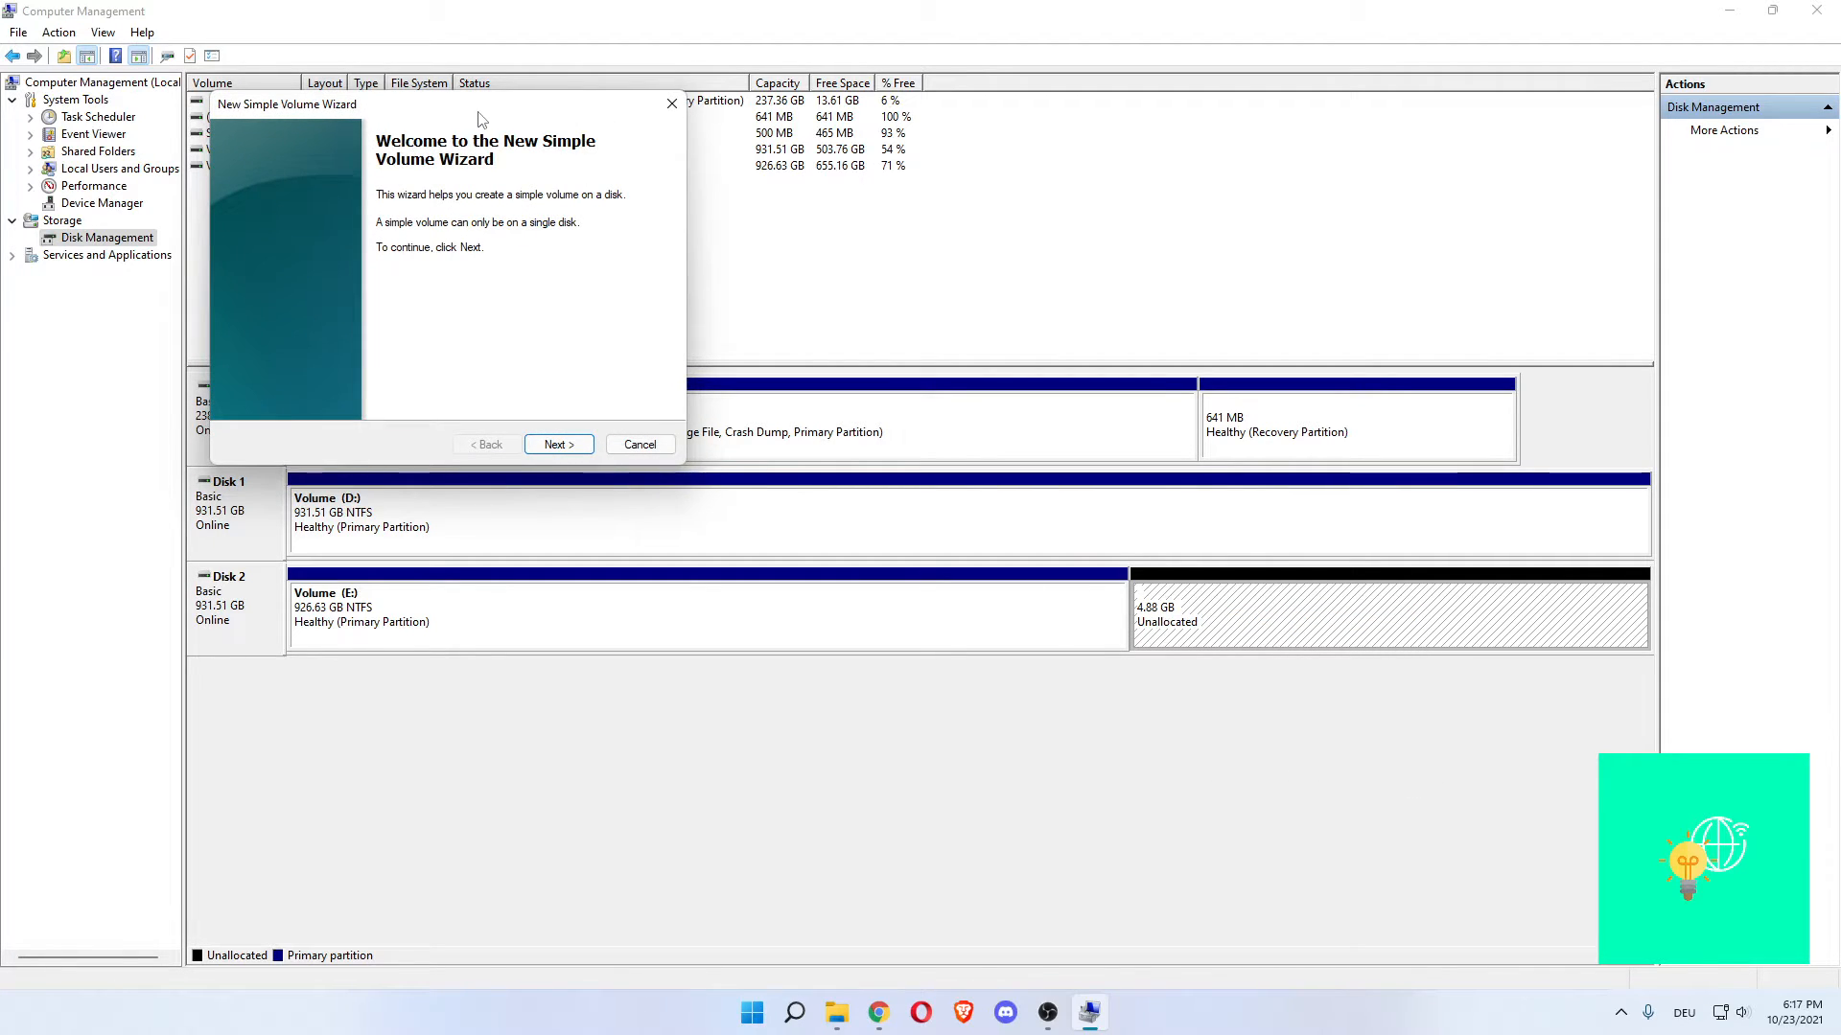
pyautogui.moveTo(480, 117); pyautogui.dragTo(908, 349)
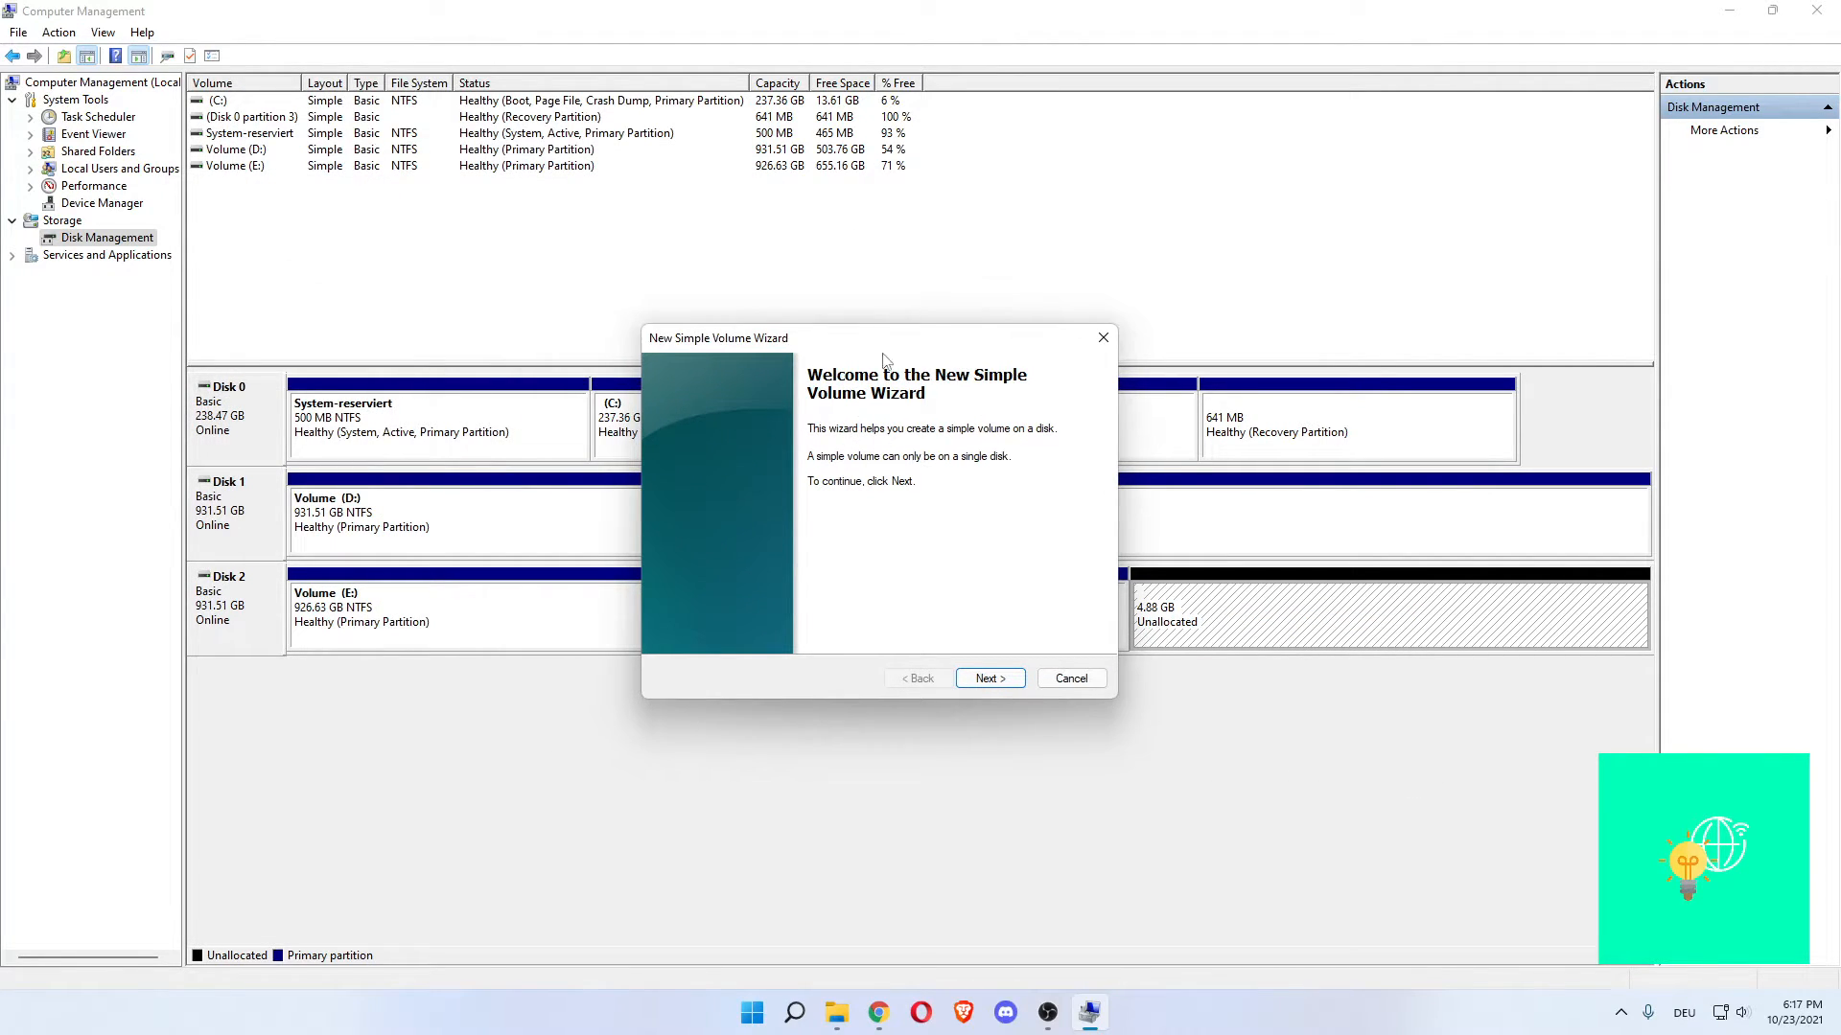
pyautogui.click(987, 677)
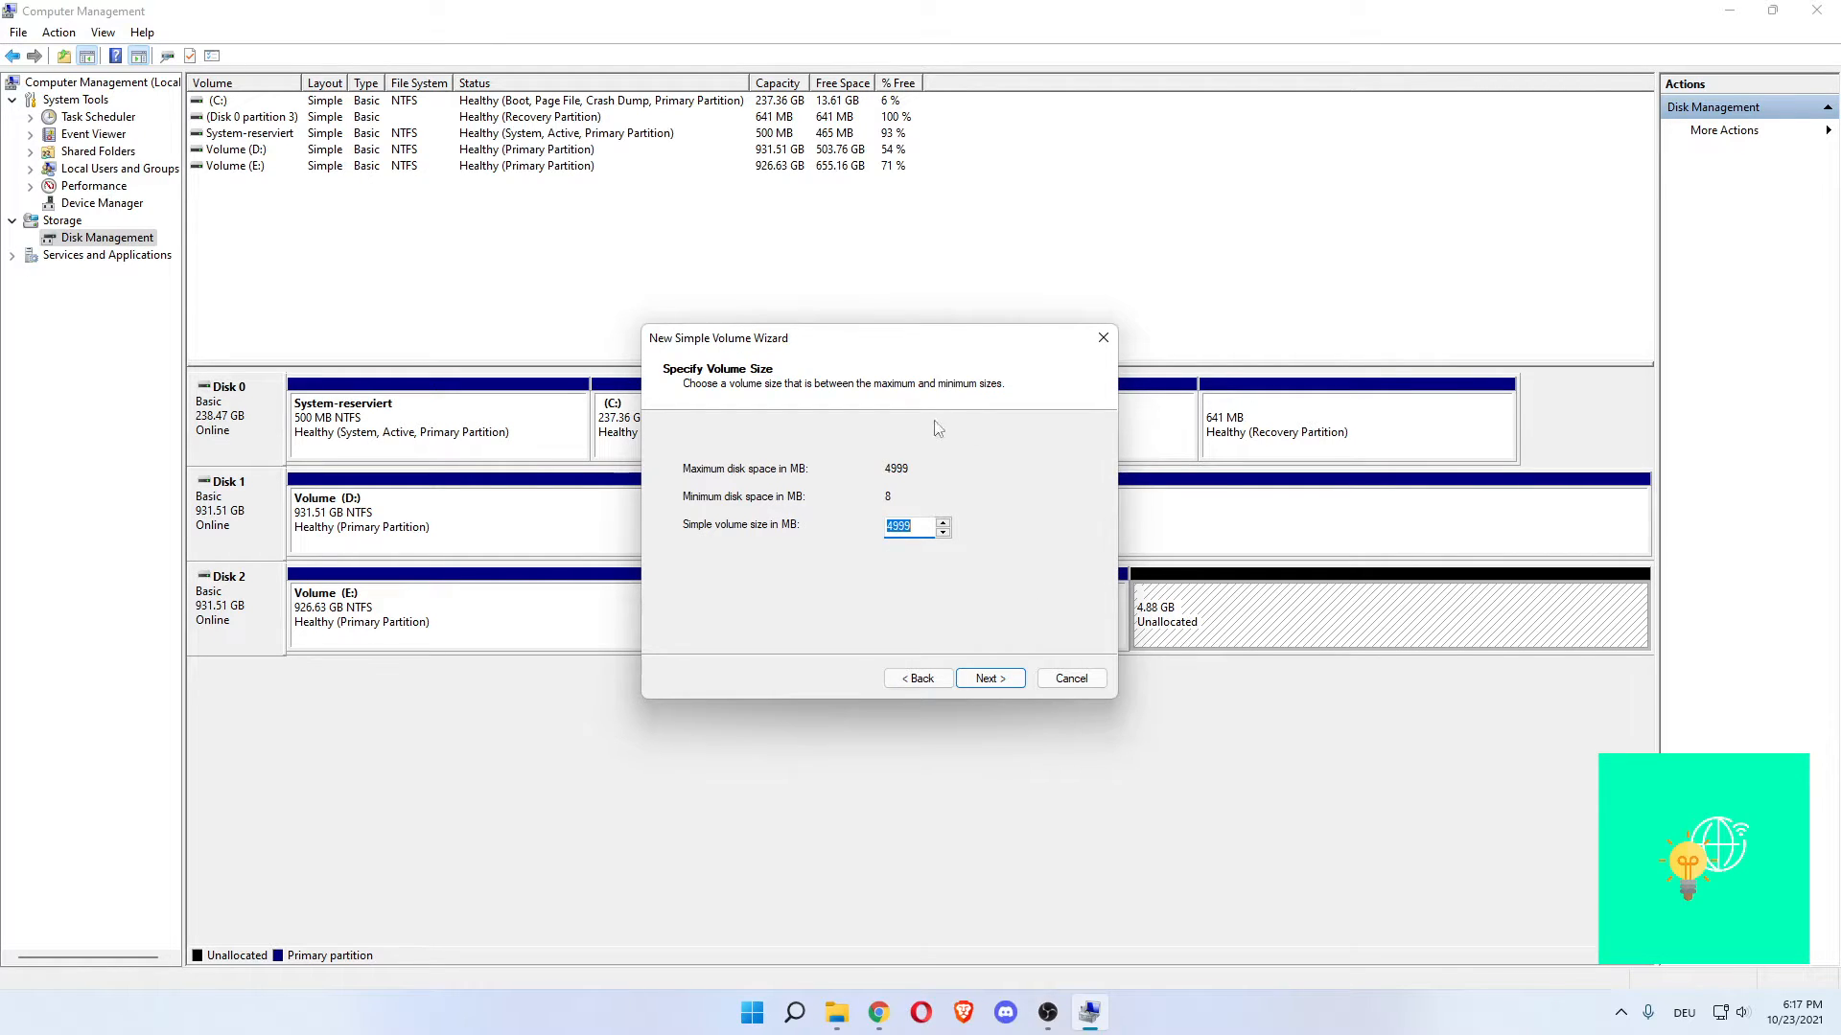
pyautogui.click(985, 681)
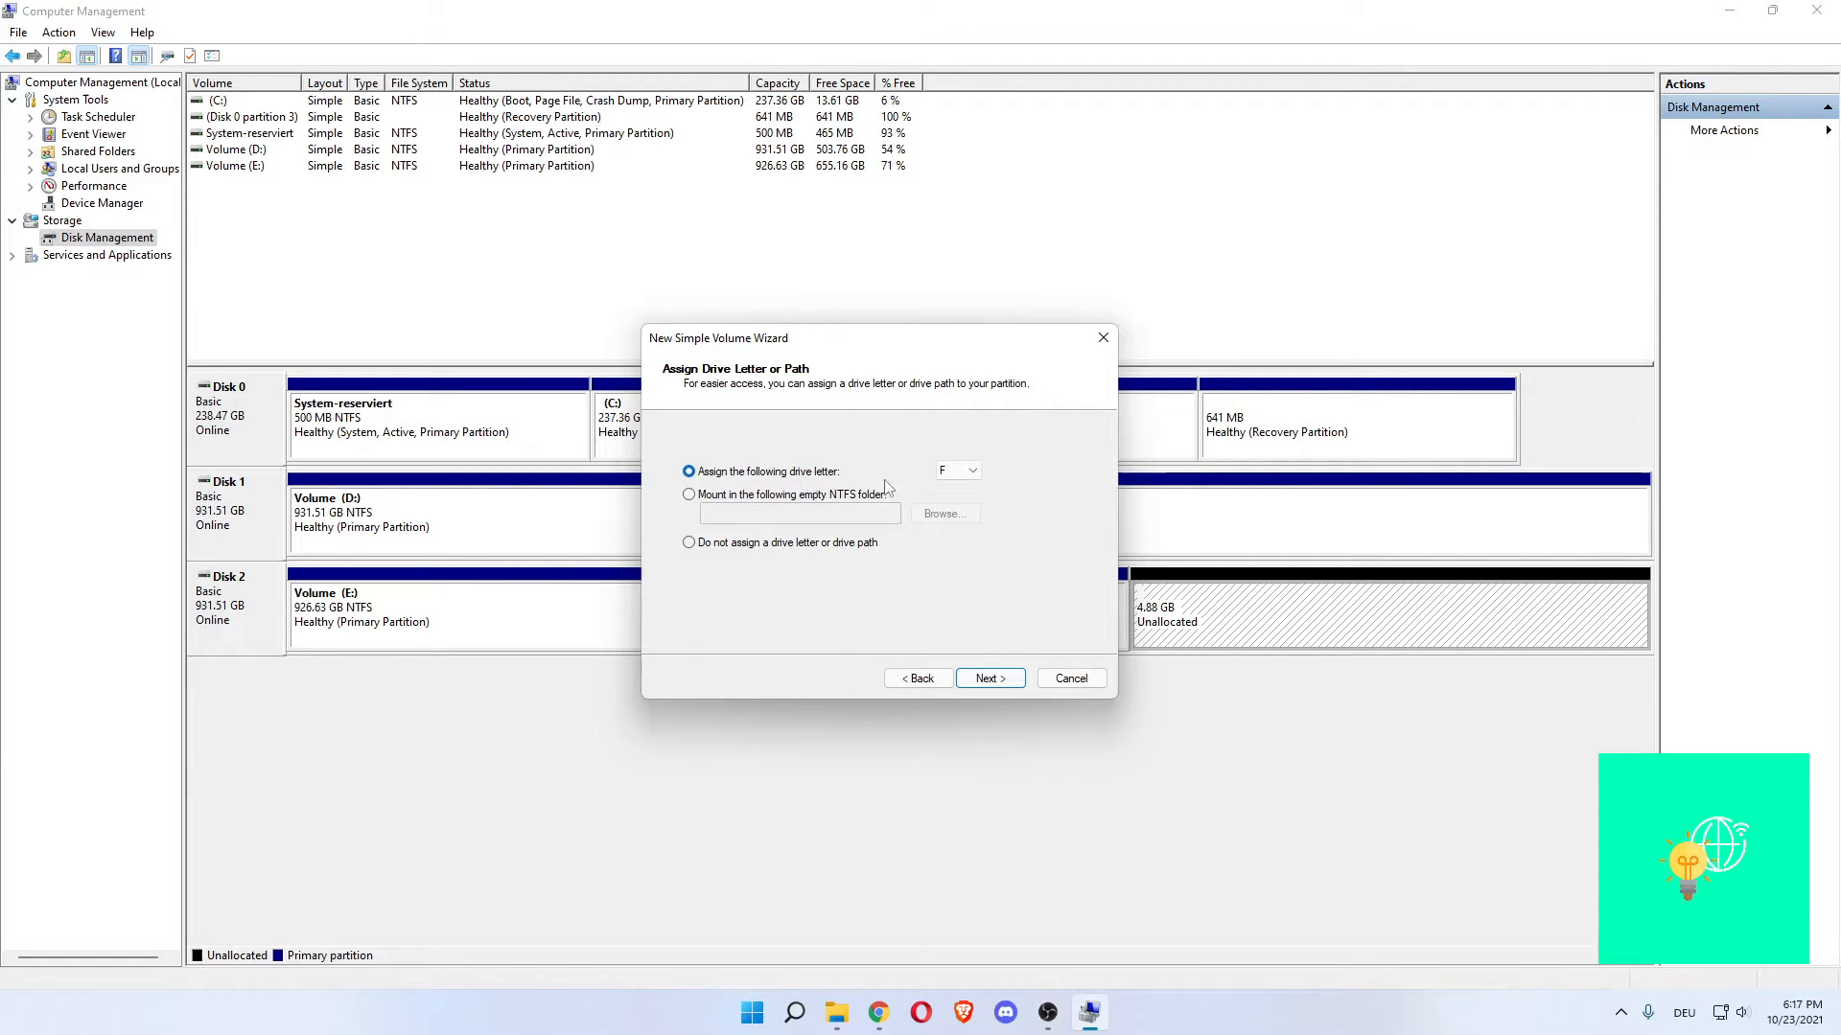
# - Assign drive letter F to the new simple volume
pyautogui.moveTo(831, 350); pyautogui.dragTo(798, 519)
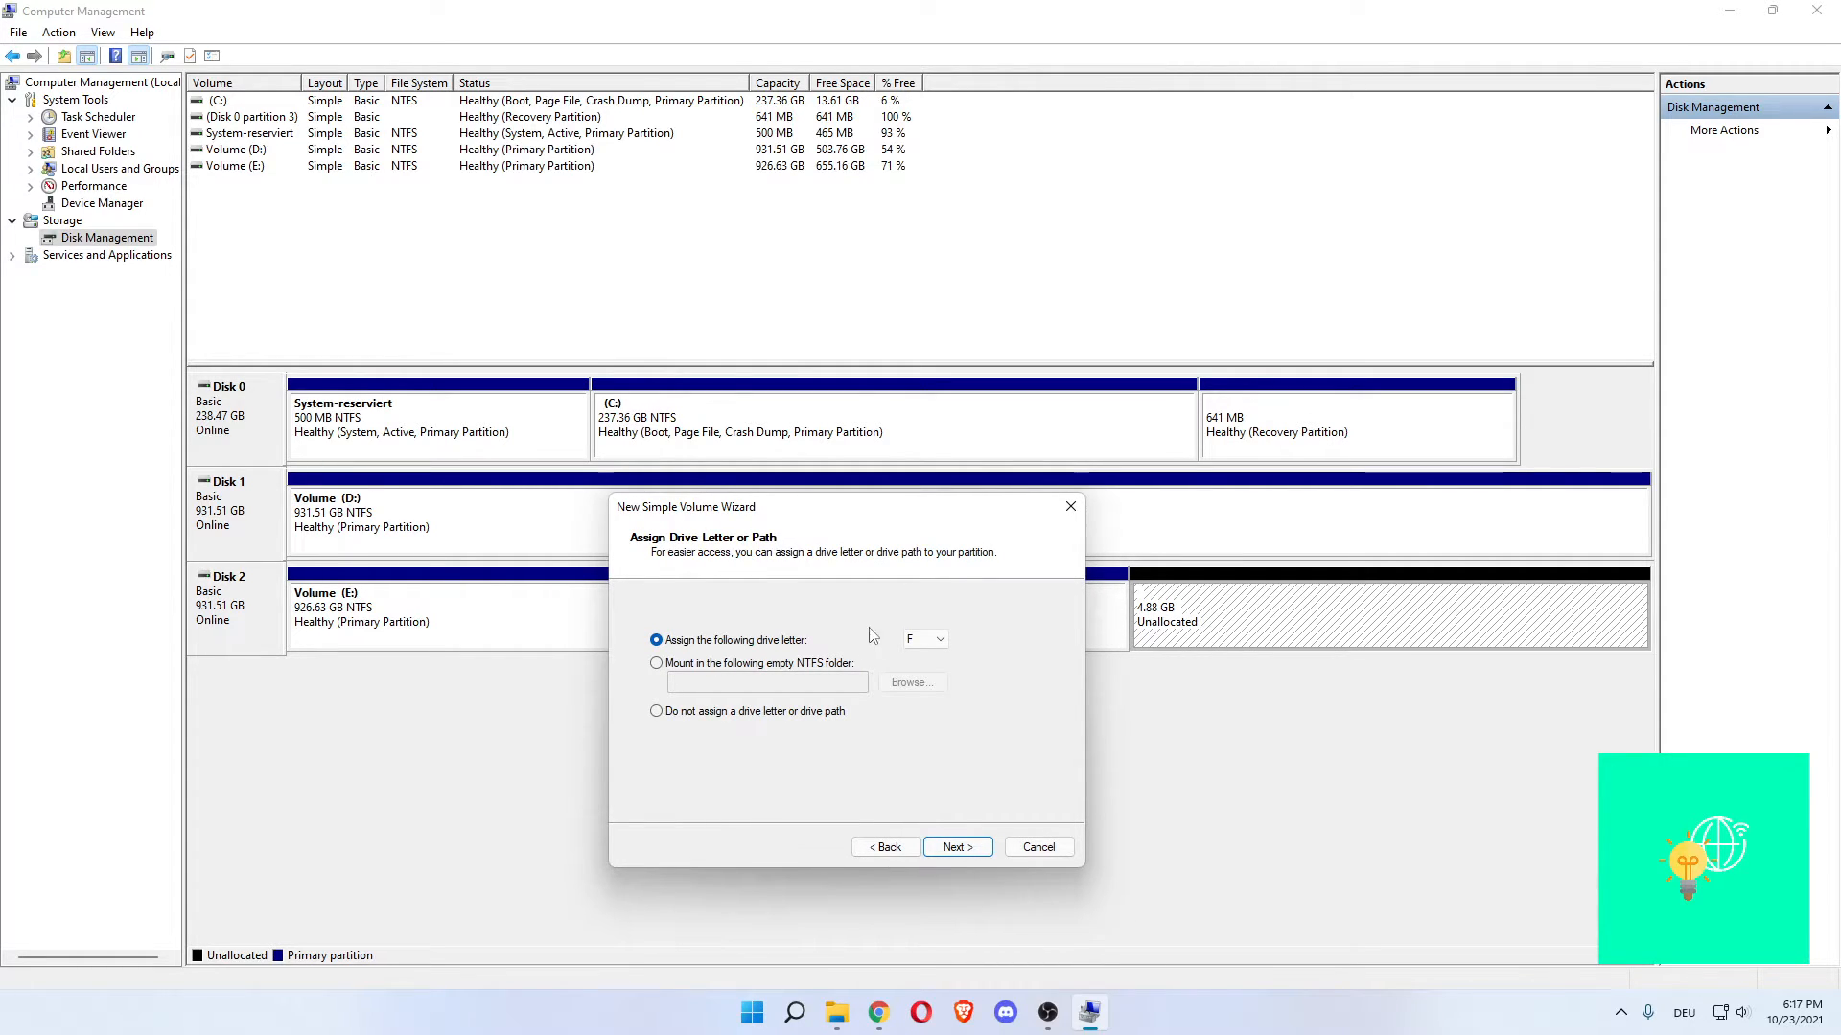
pyautogui.click(922, 641)
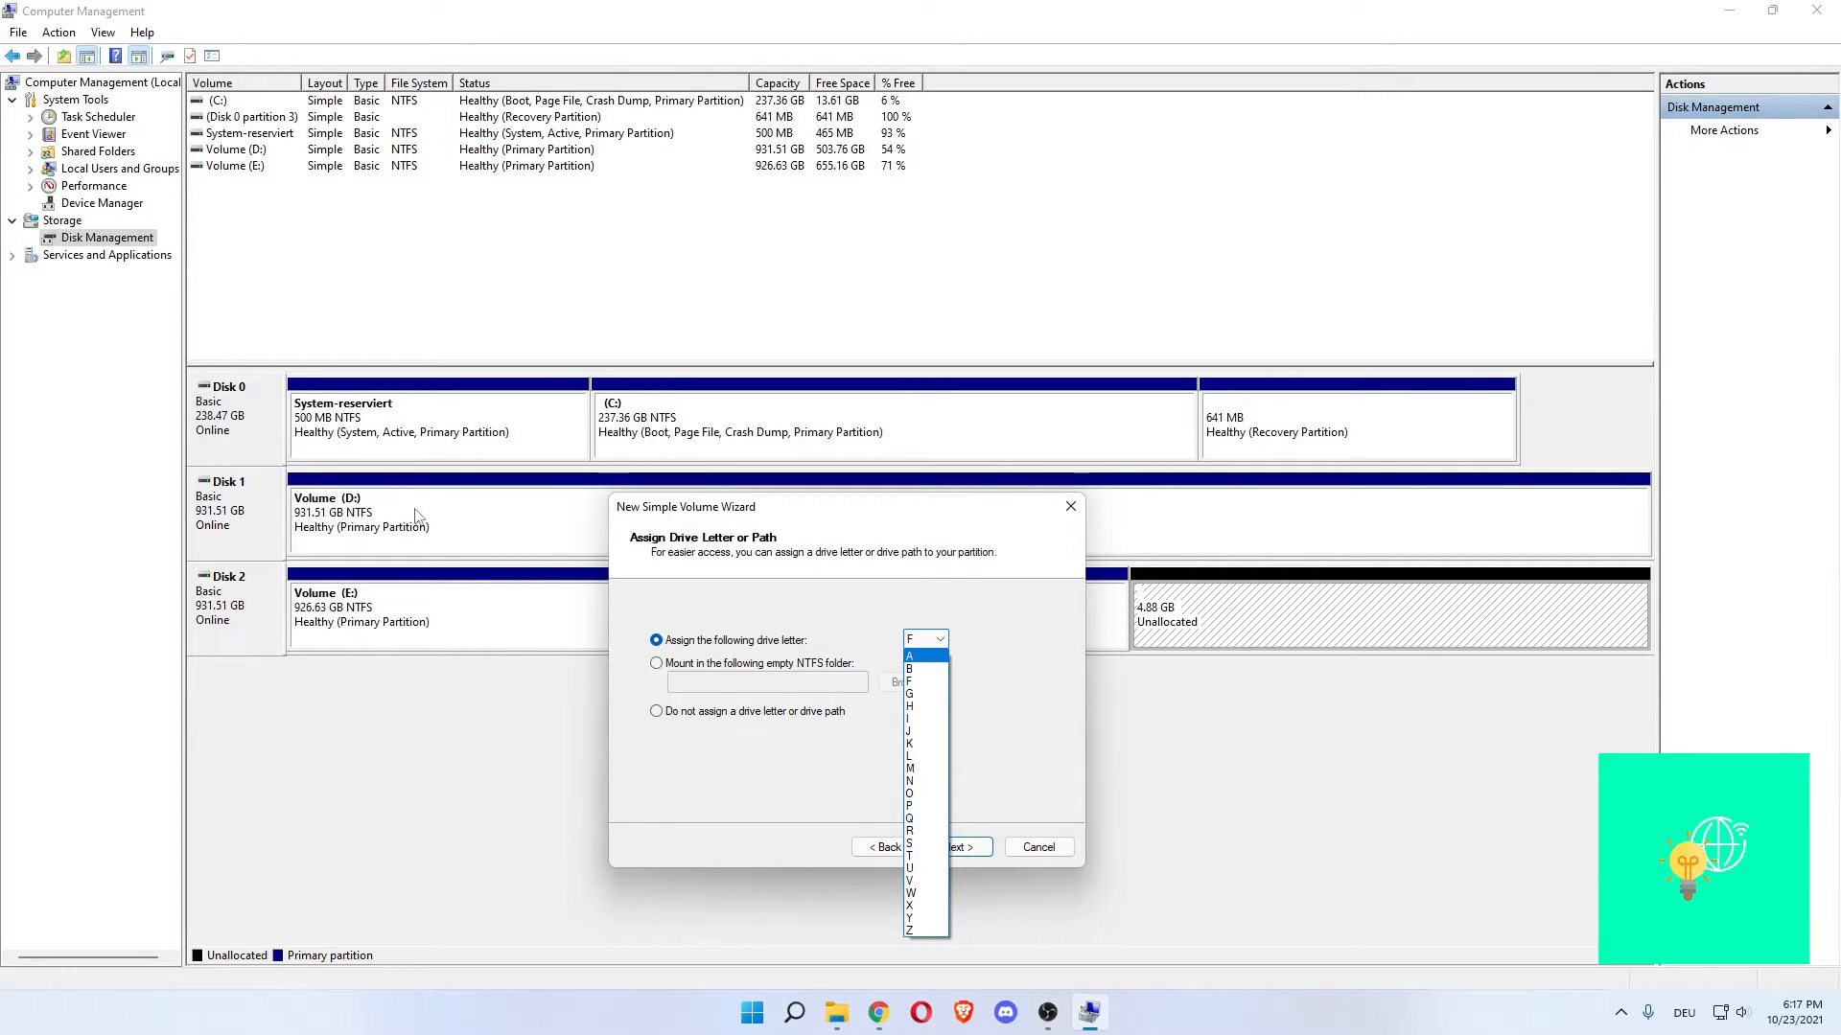
pyautogui.click(929, 682)
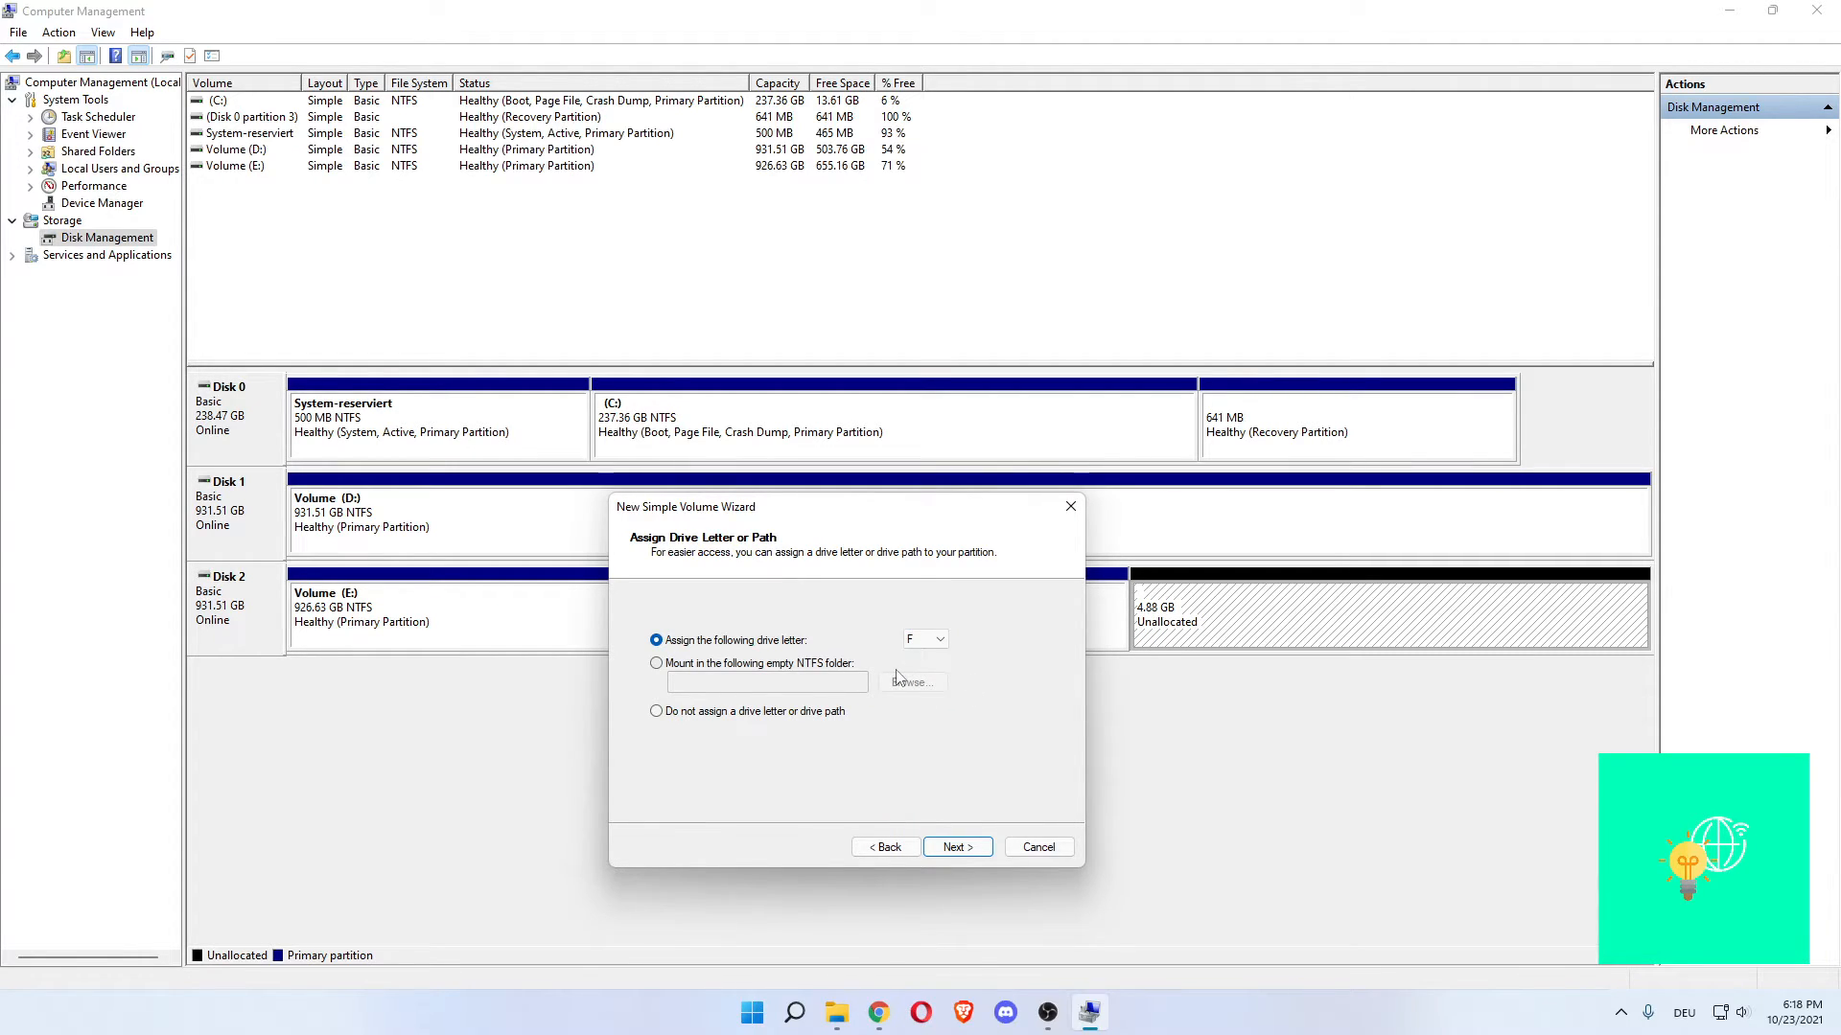
pyautogui.click(958, 847)
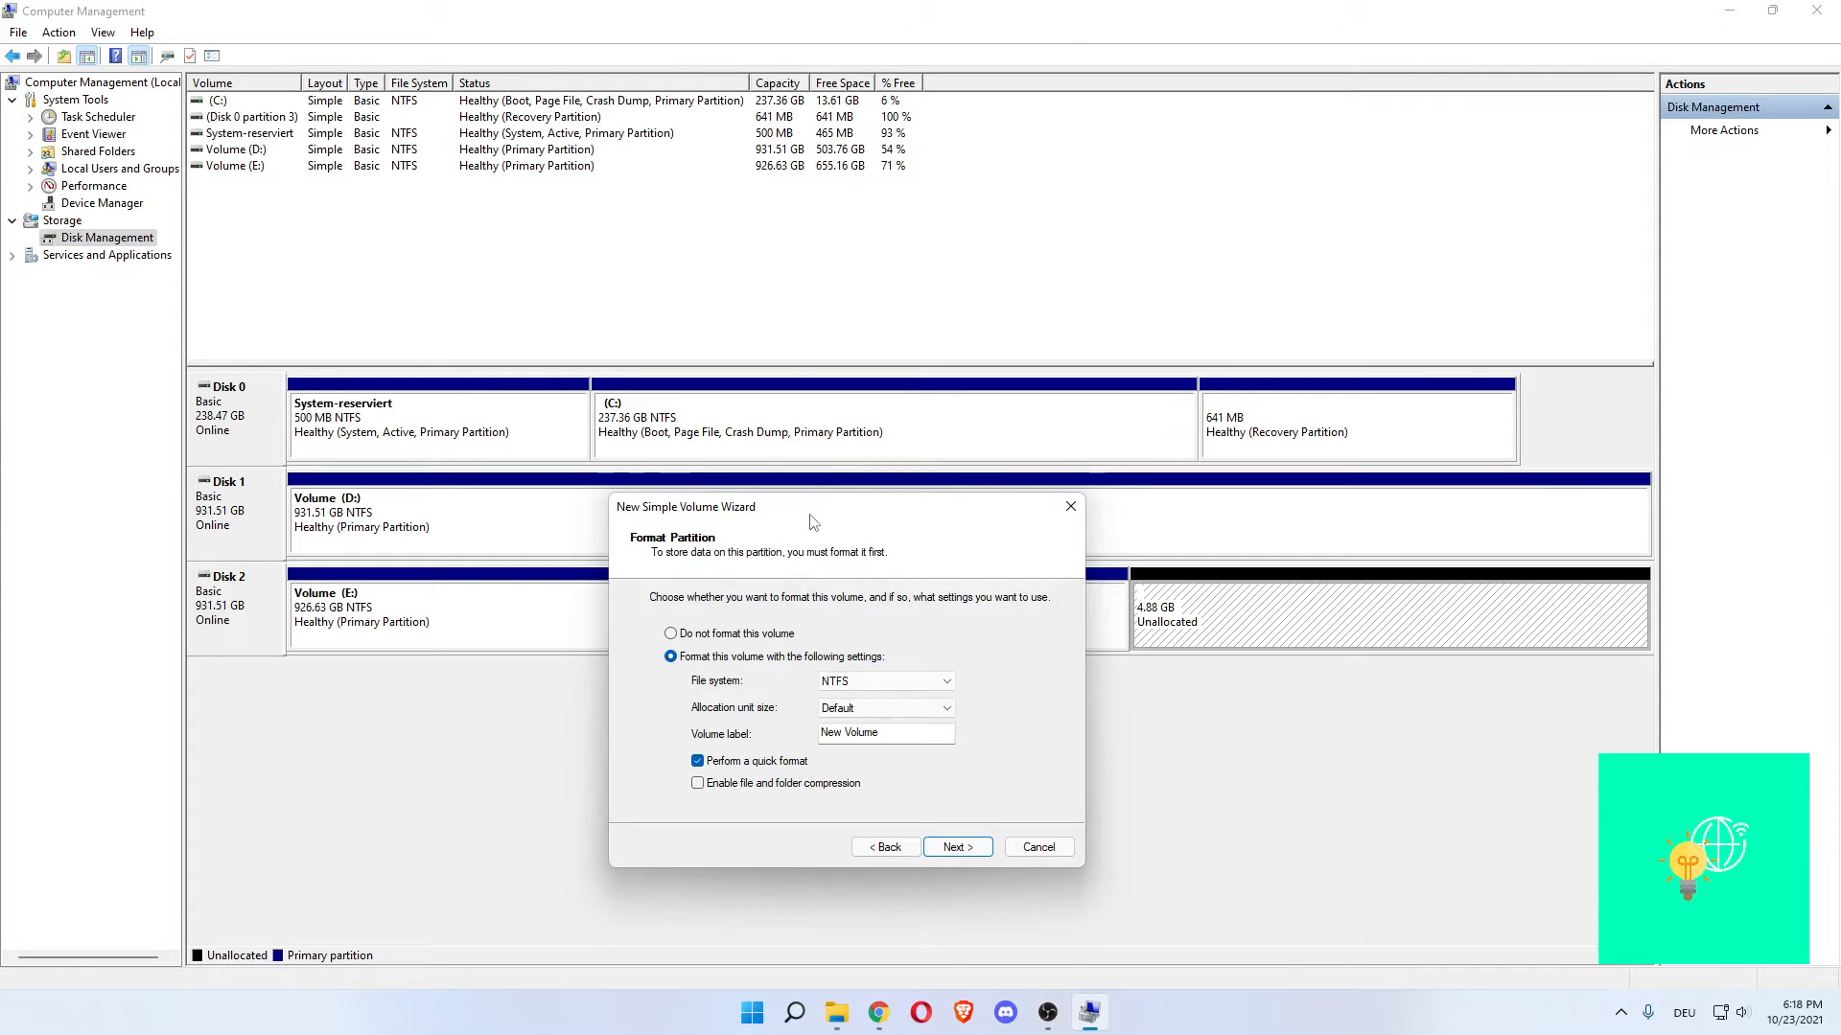
# - Label the new volume "Create Partition" and finish creating it with NTFS, default allocation unit size and quick format
pyautogui.moveTo(812, 522); pyautogui.dragTo(856, 376)
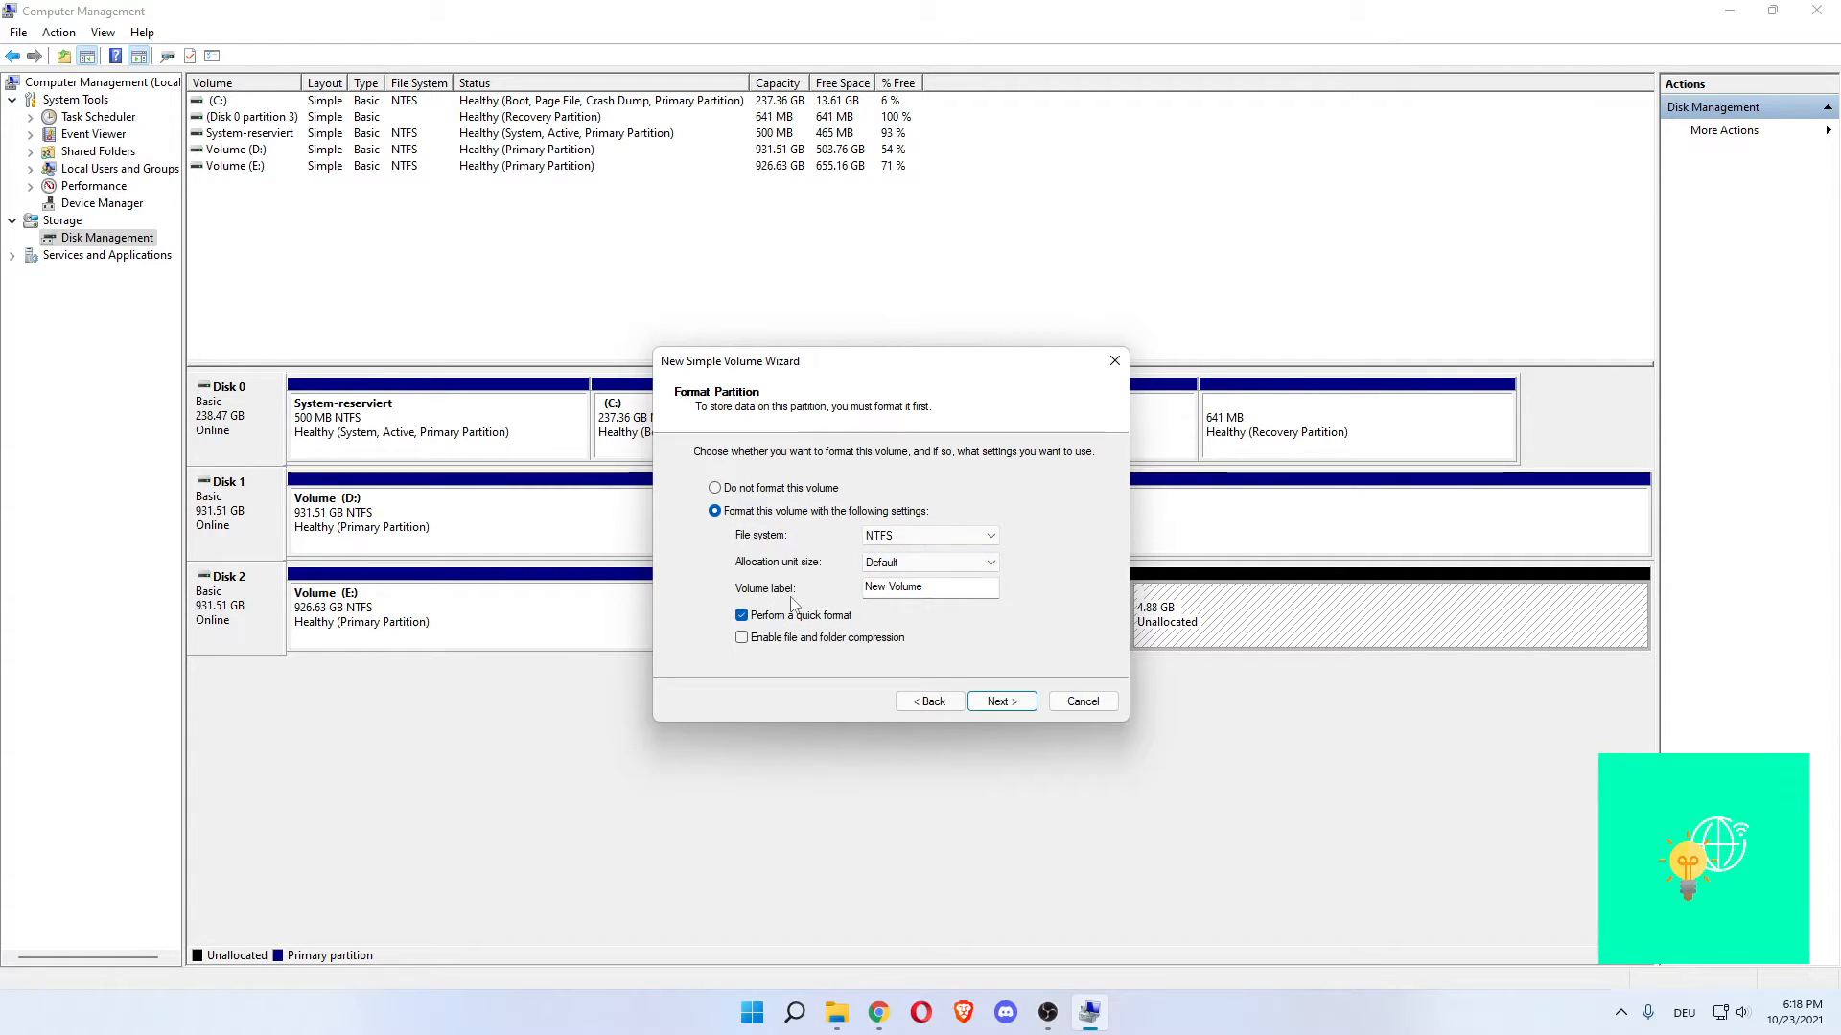
pyautogui.click(872, 591)
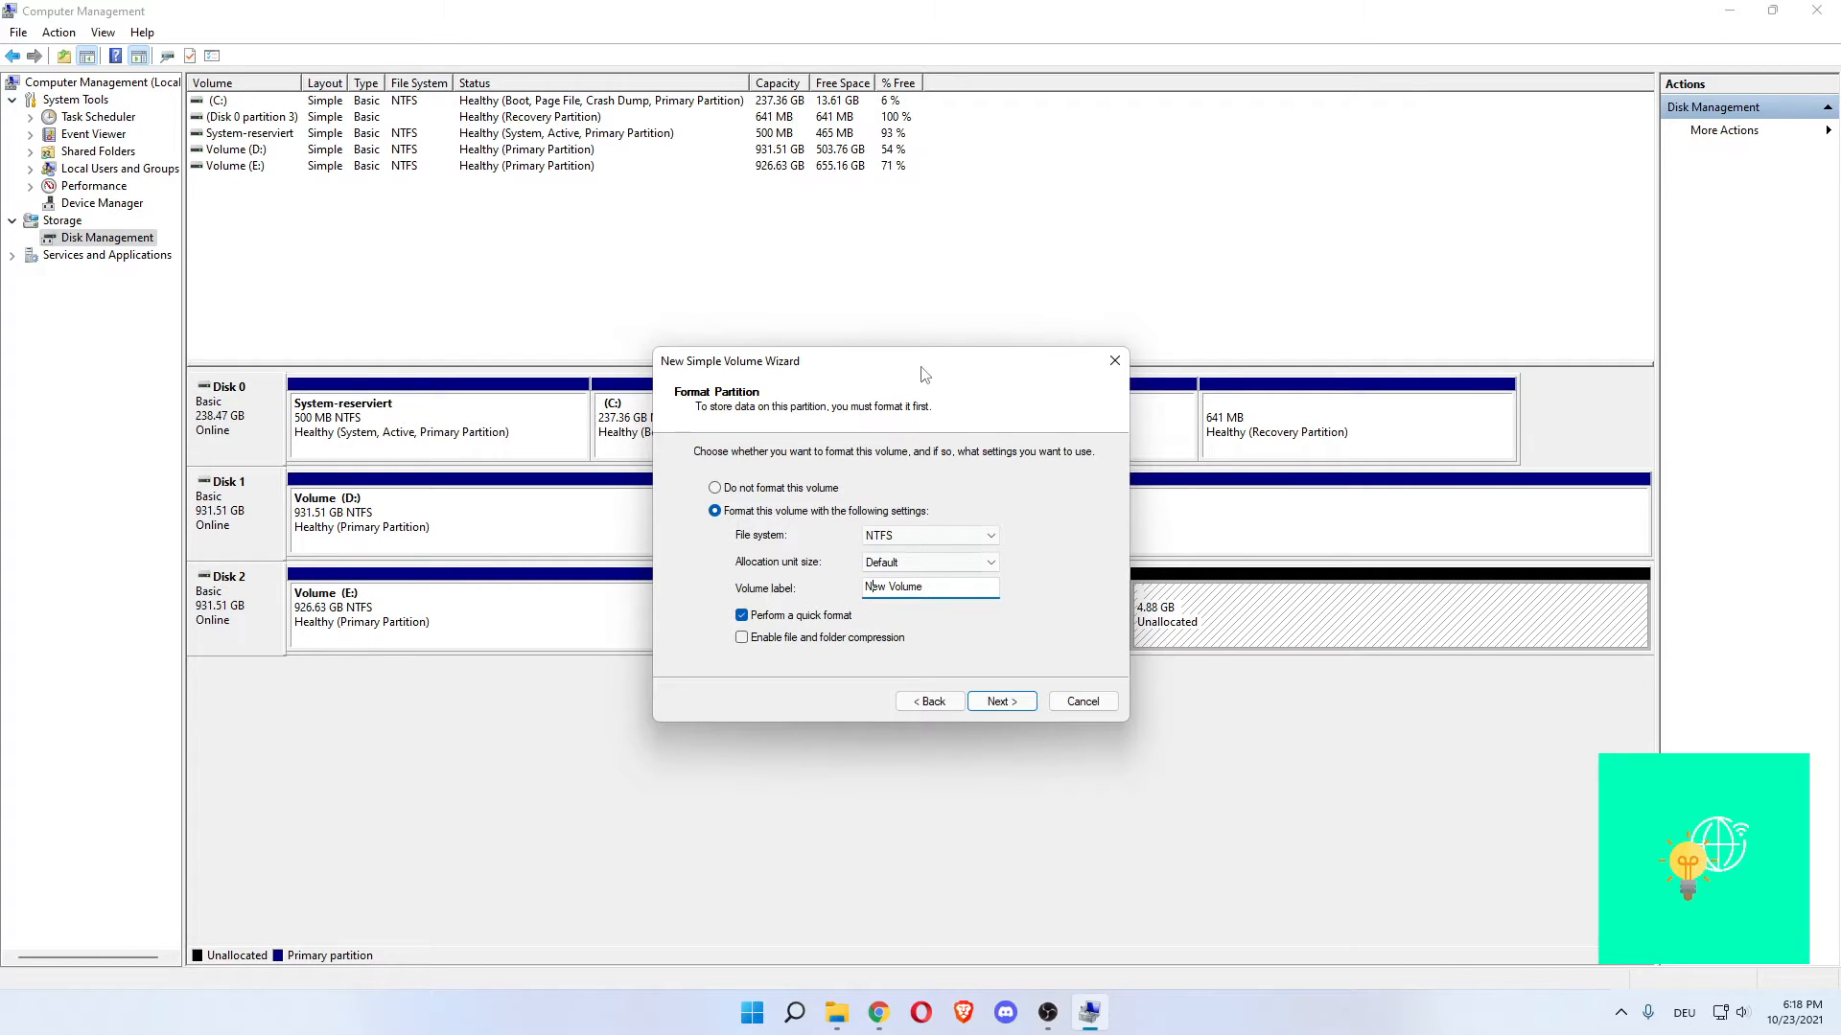
pyautogui.moveTo(925, 374)
pyautogui.mouseDown()
pyautogui.moveTo(991, 487)
pyautogui.moveTo(921, 401)
pyautogui.mouseUp()
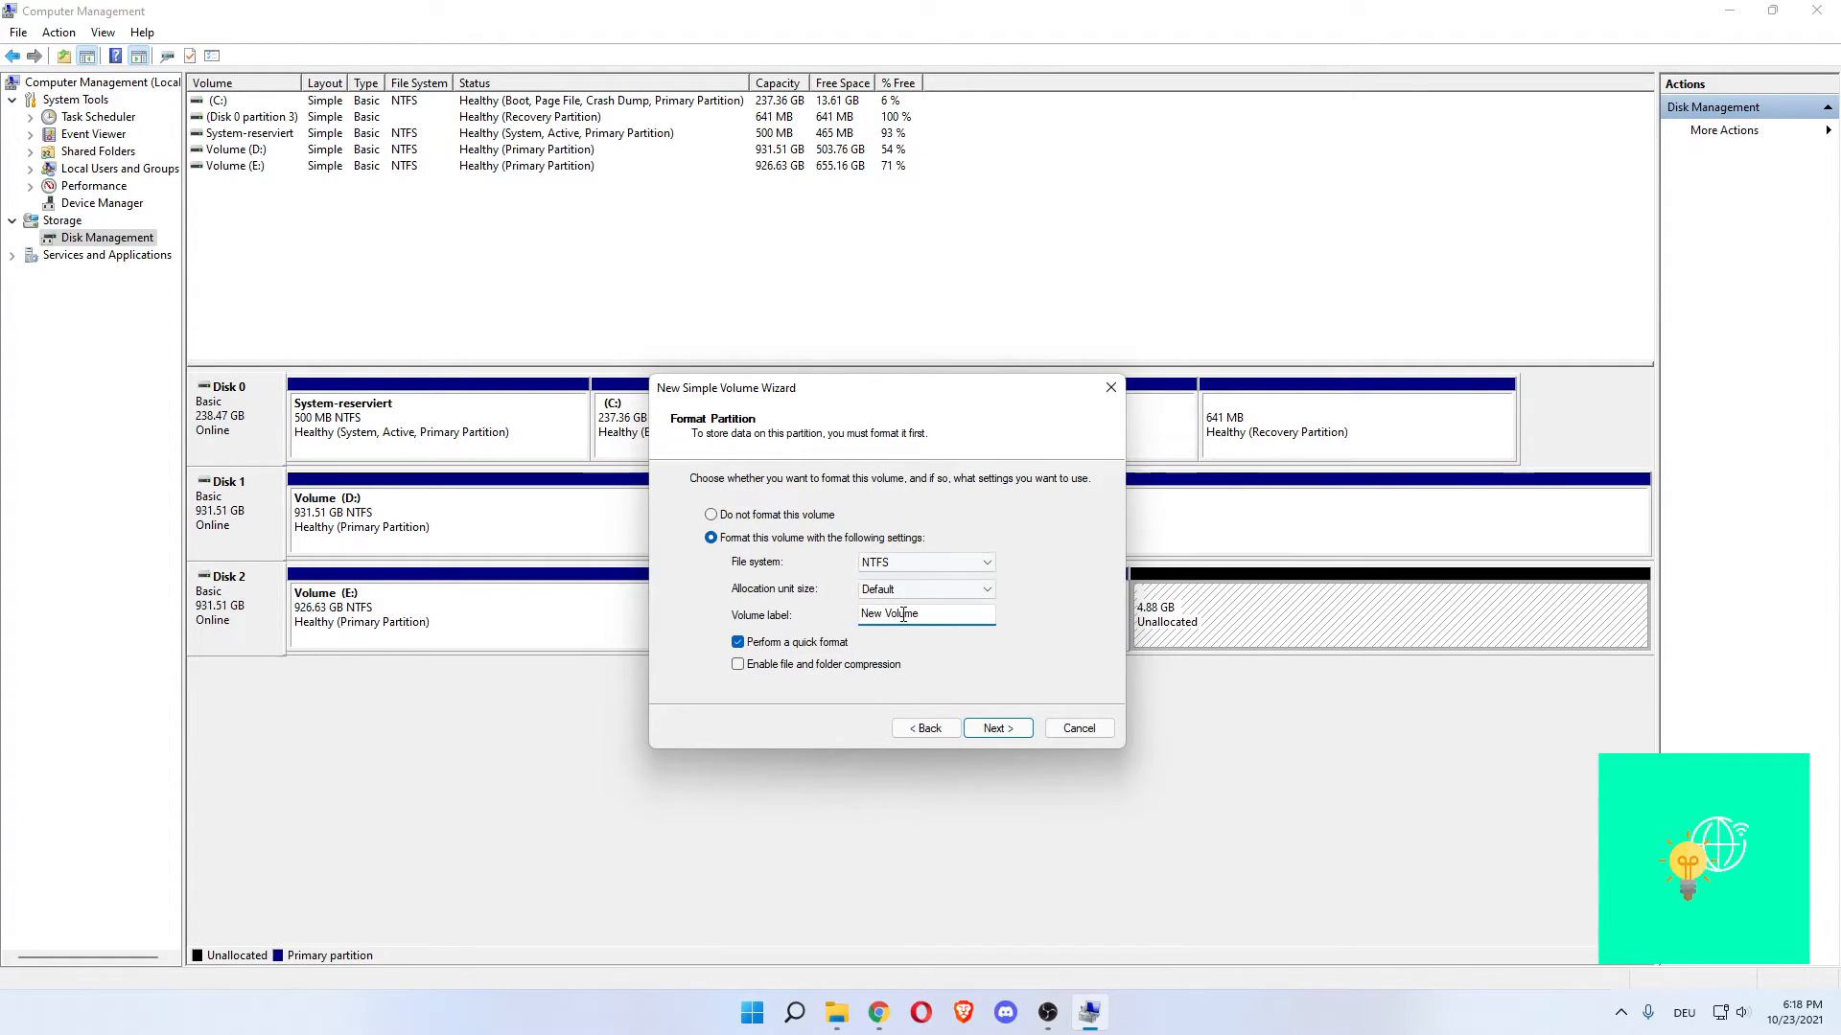
pyautogui.moveTo(867, 615); pyautogui.dragTo(821, 620)
pyautogui.click(939, 619)
pyautogui.click(886, 618)
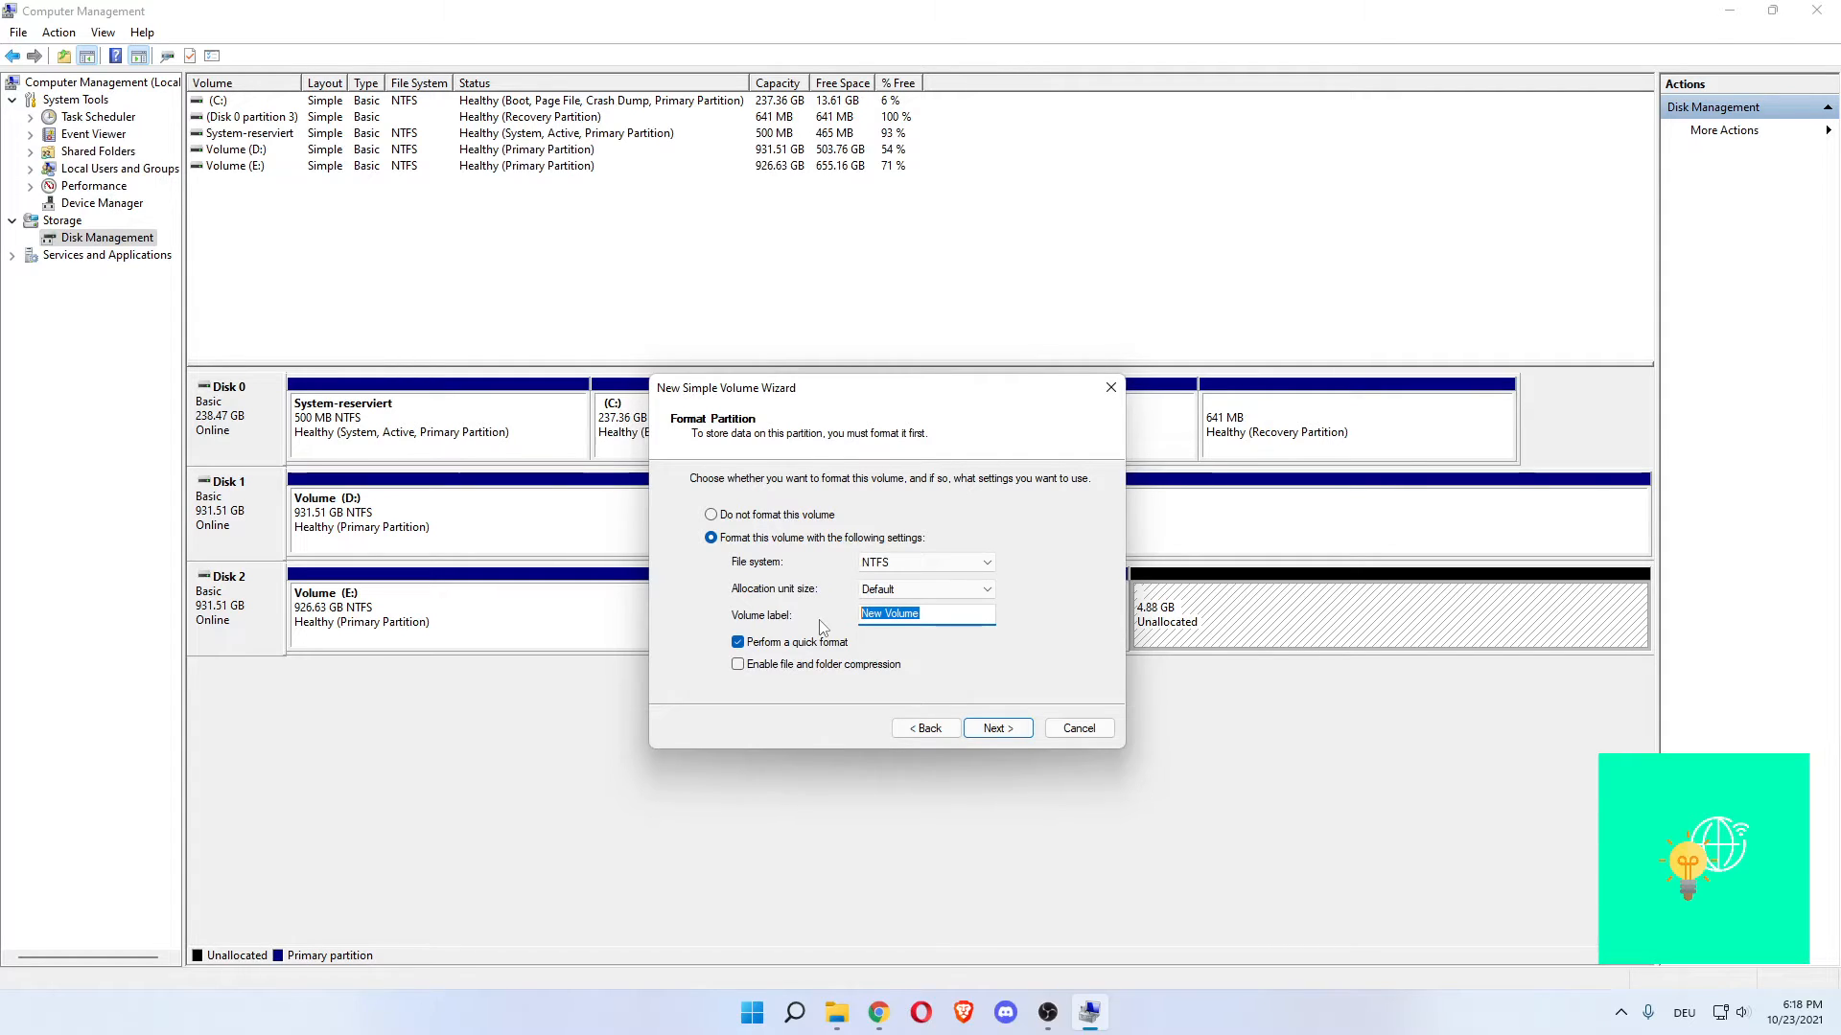
pyautogui.write('Create Partition')
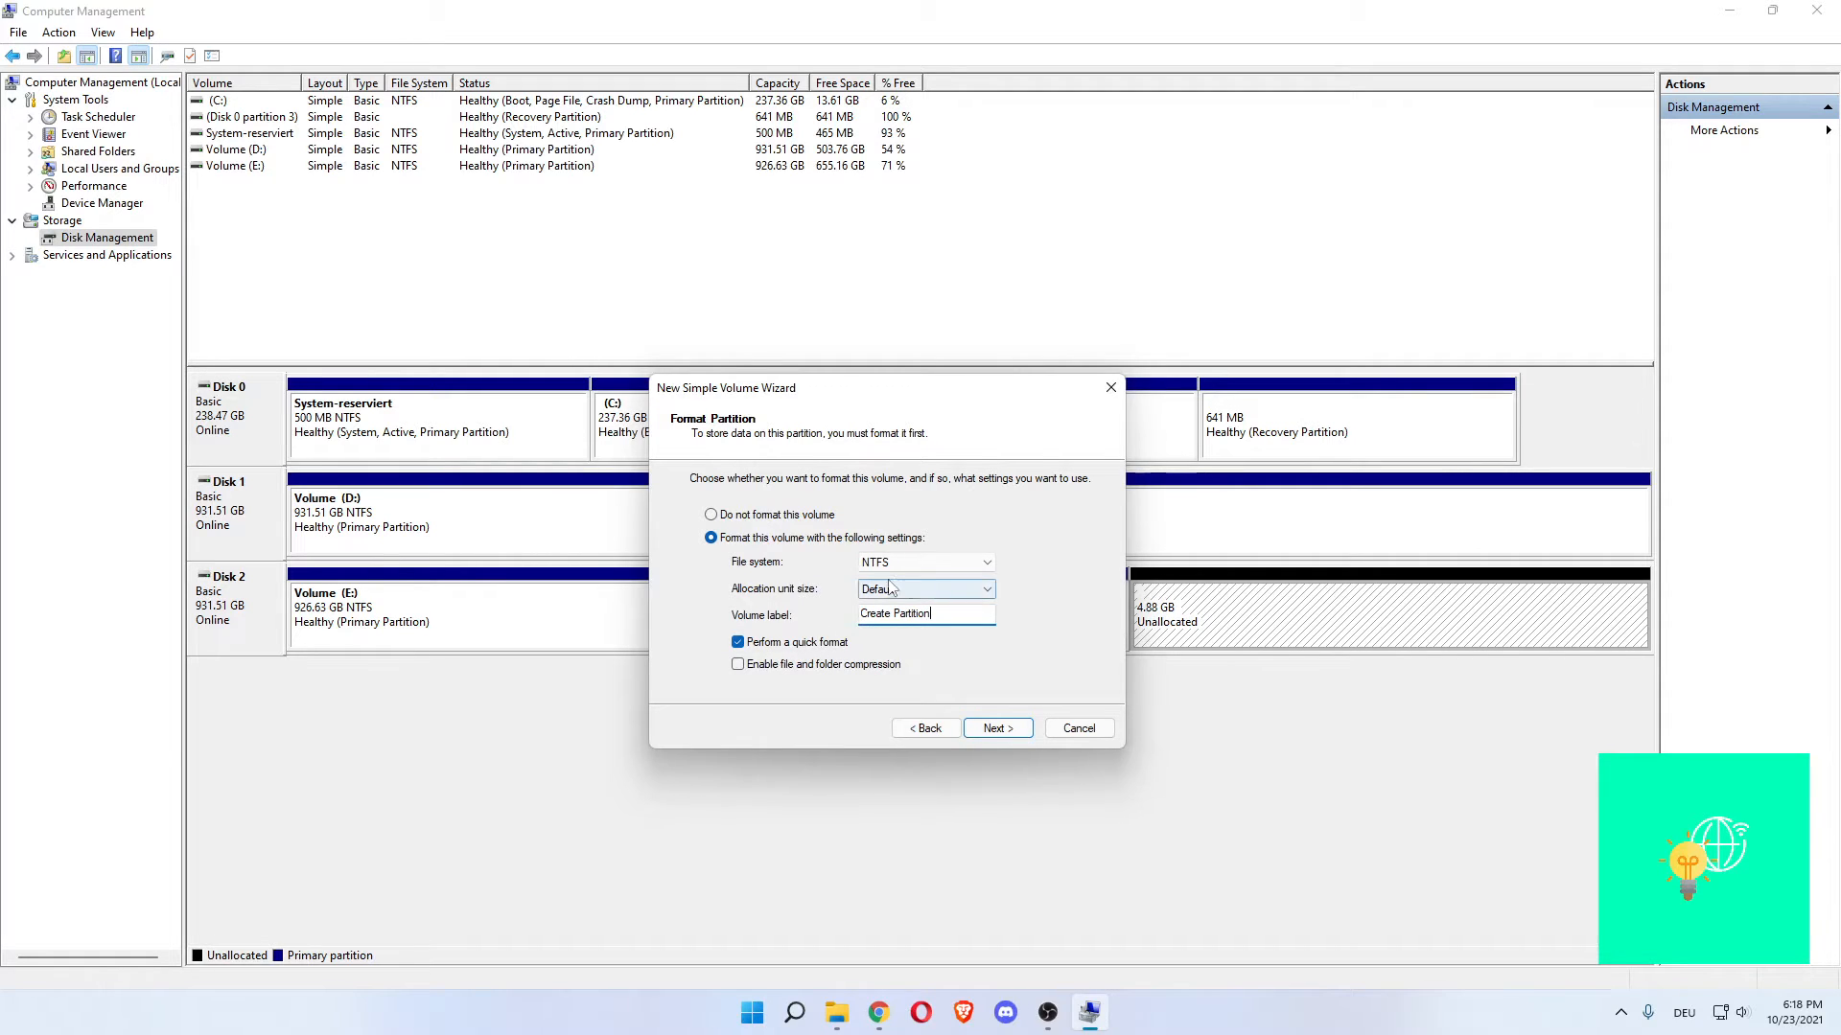
pyautogui.click(995, 731)
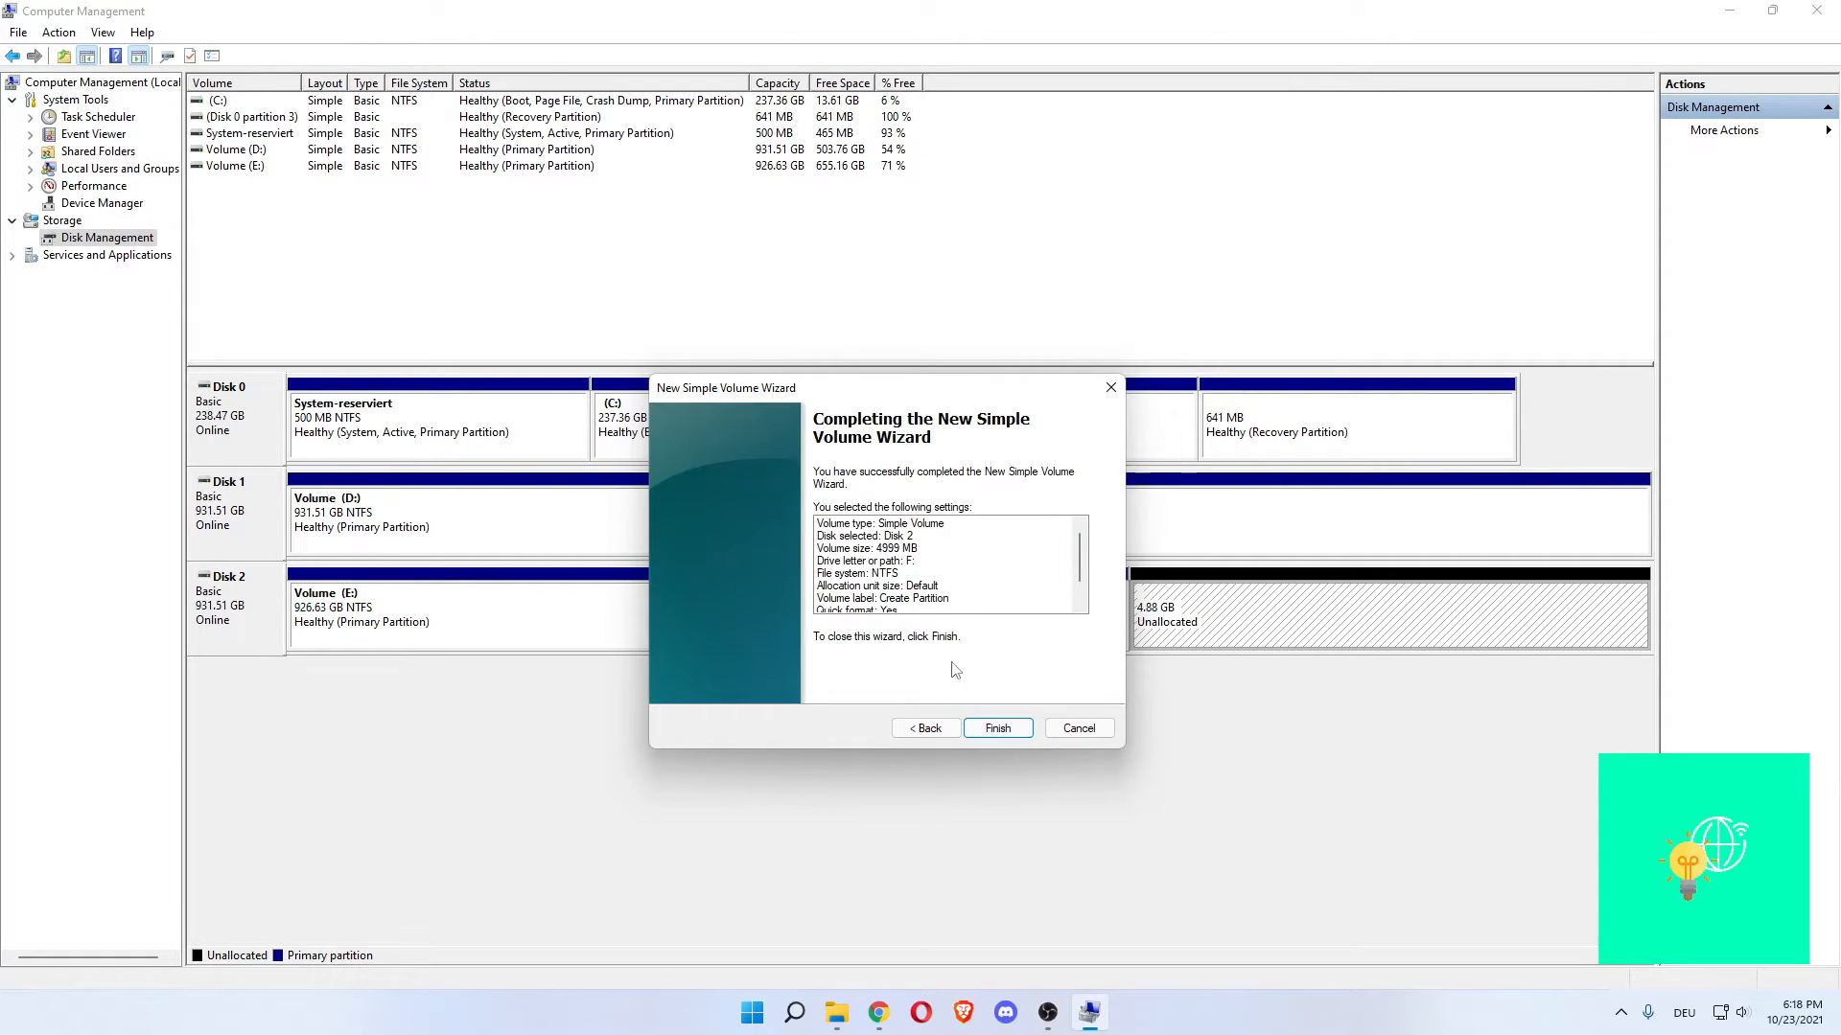
pyautogui.click(997, 728)
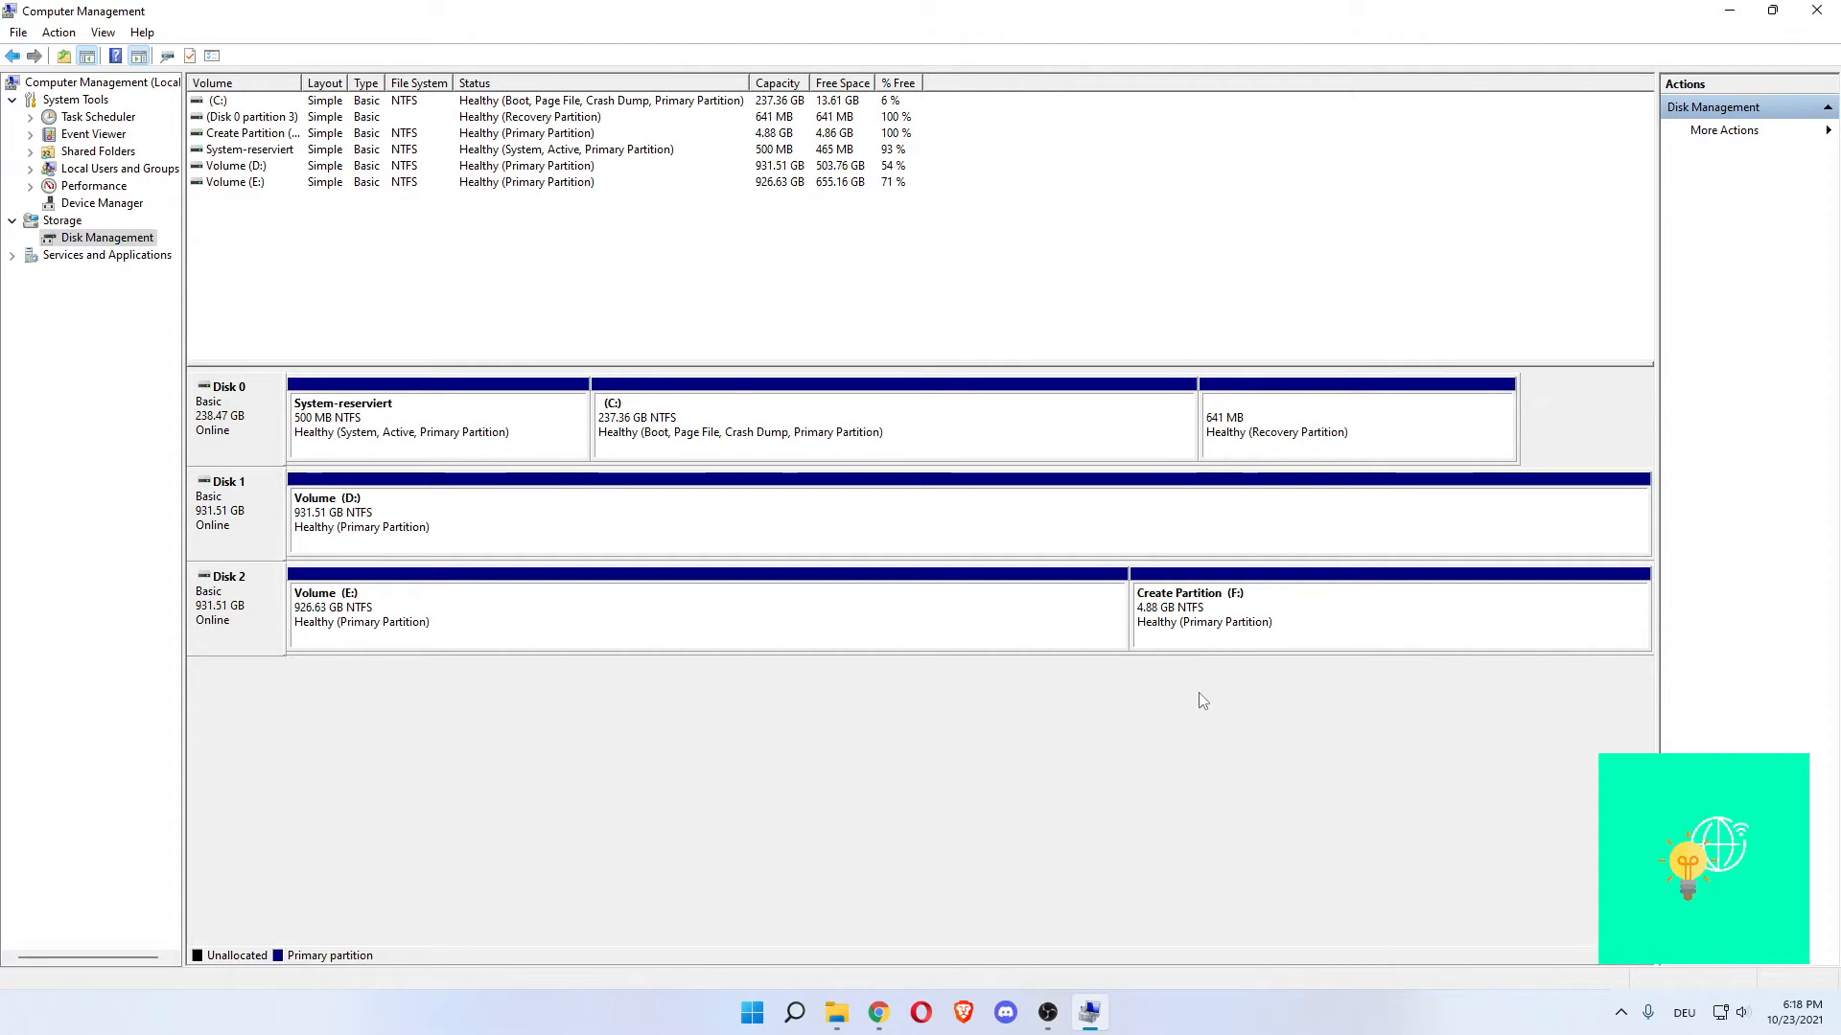
# - Check the drives under This PC in File Explorer and return to Computer Management
pyautogui.click(837, 1013)
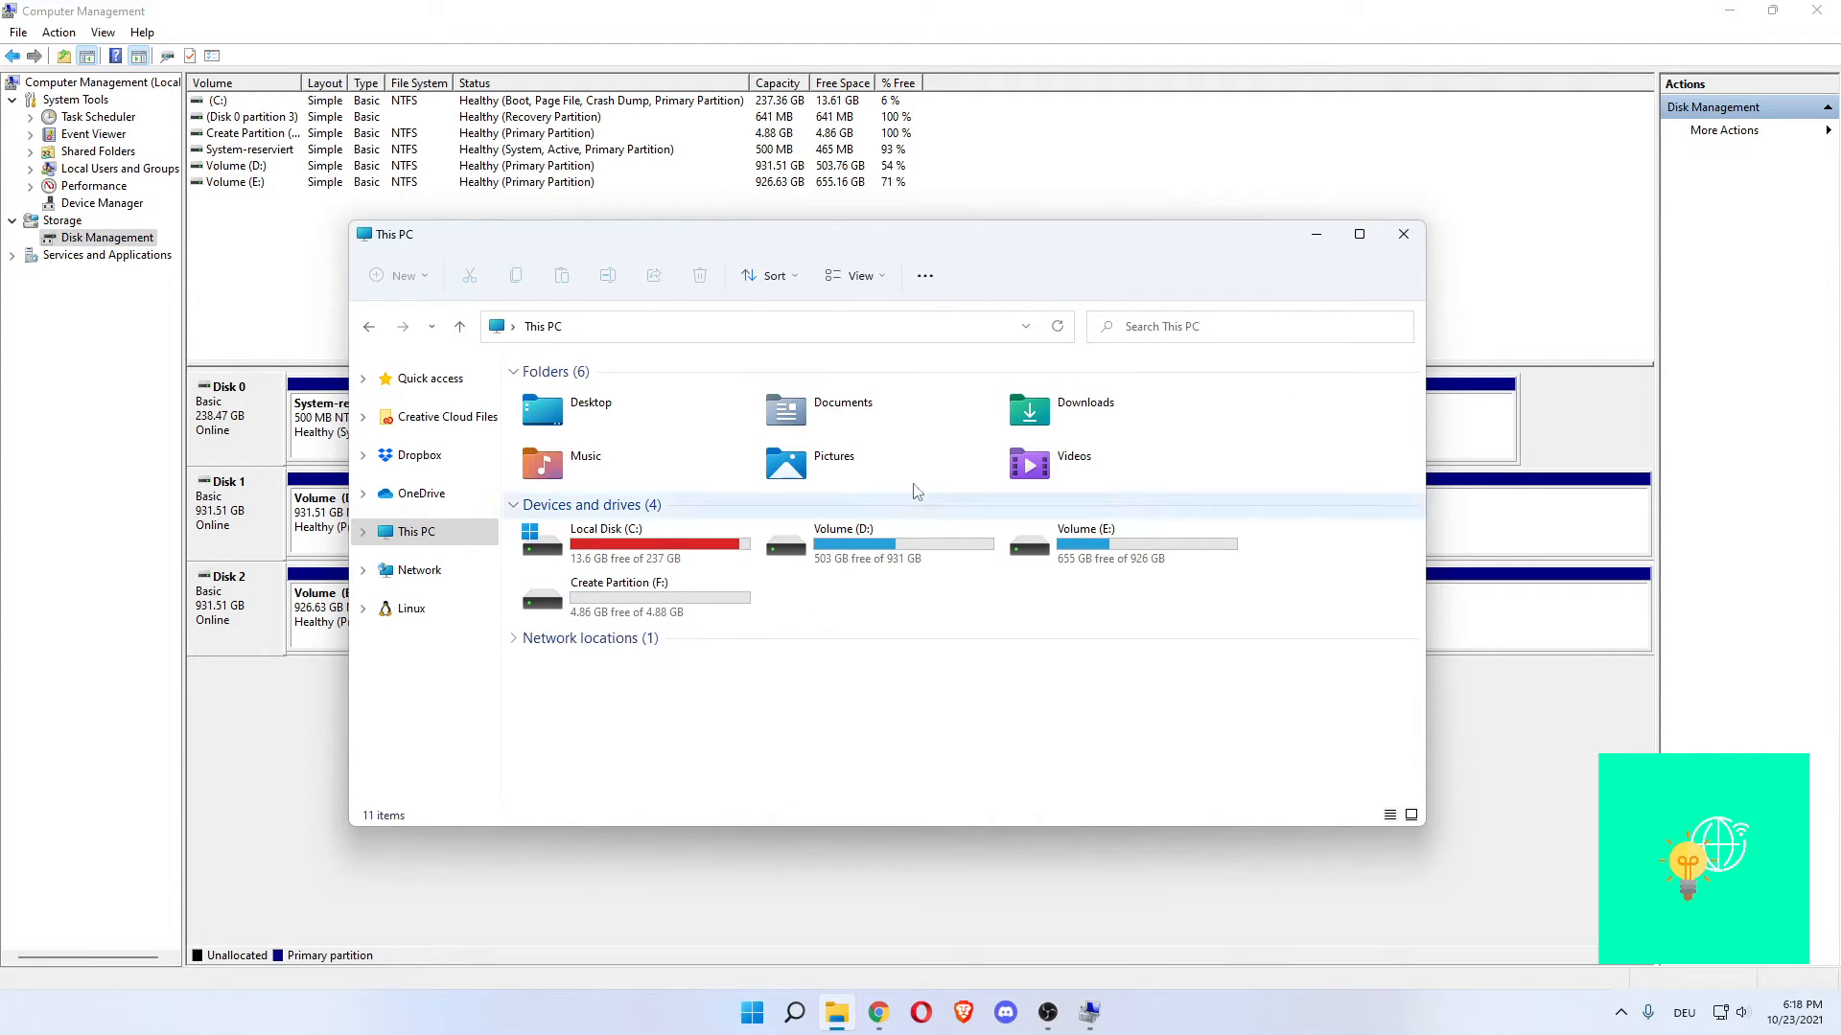
pyautogui.click(954, 22)
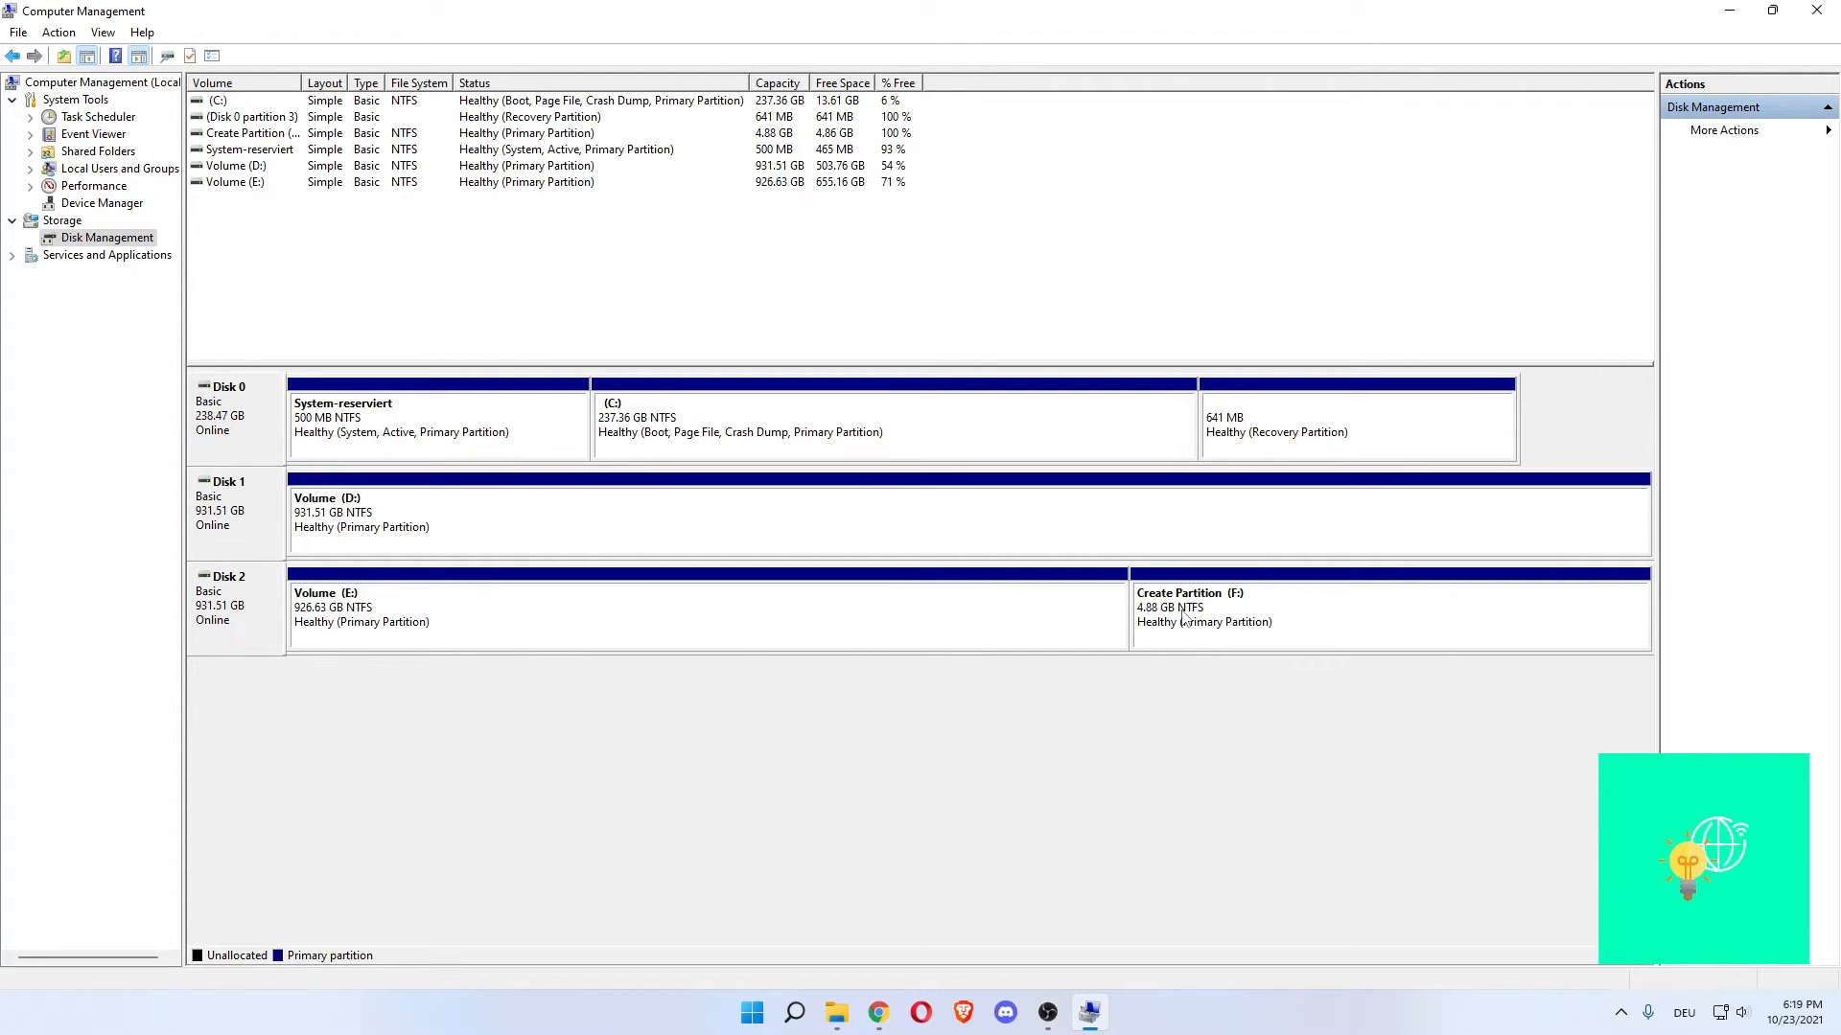
pyautogui.click(1273, 614)
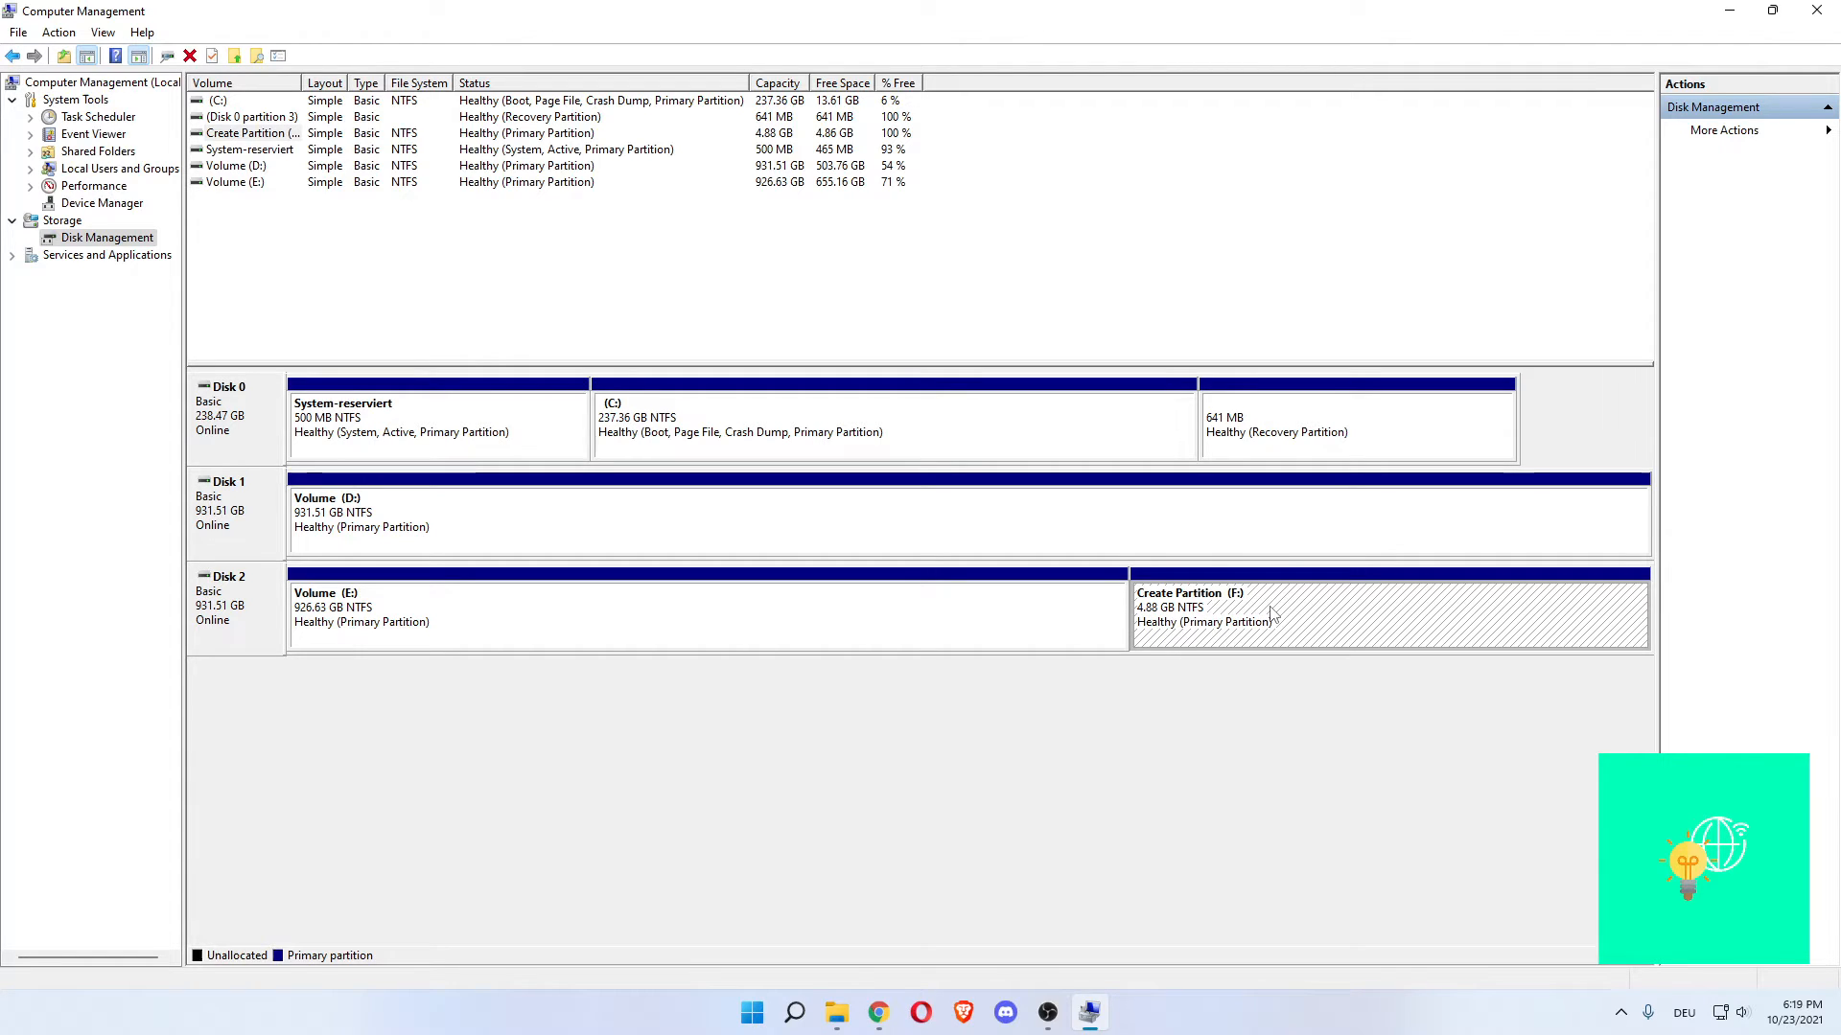
pyautogui.rightClick(1276, 614)
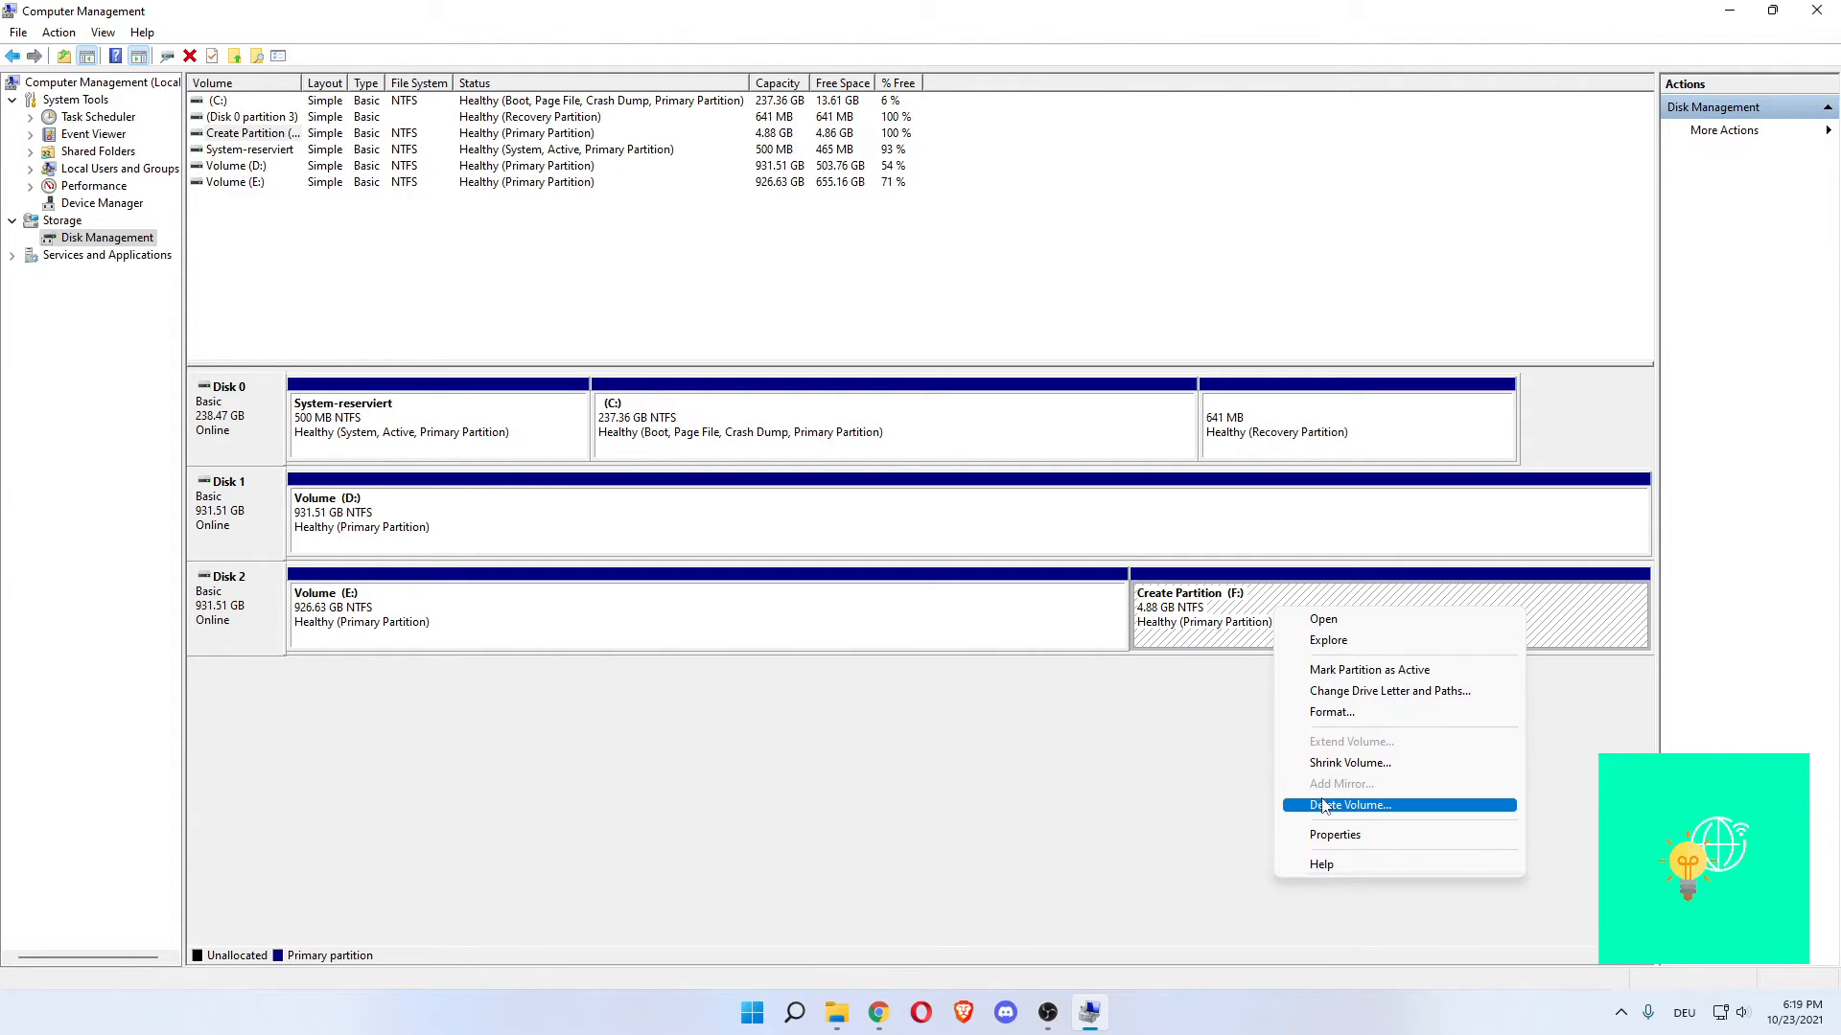
pyautogui.click(1158, 711)
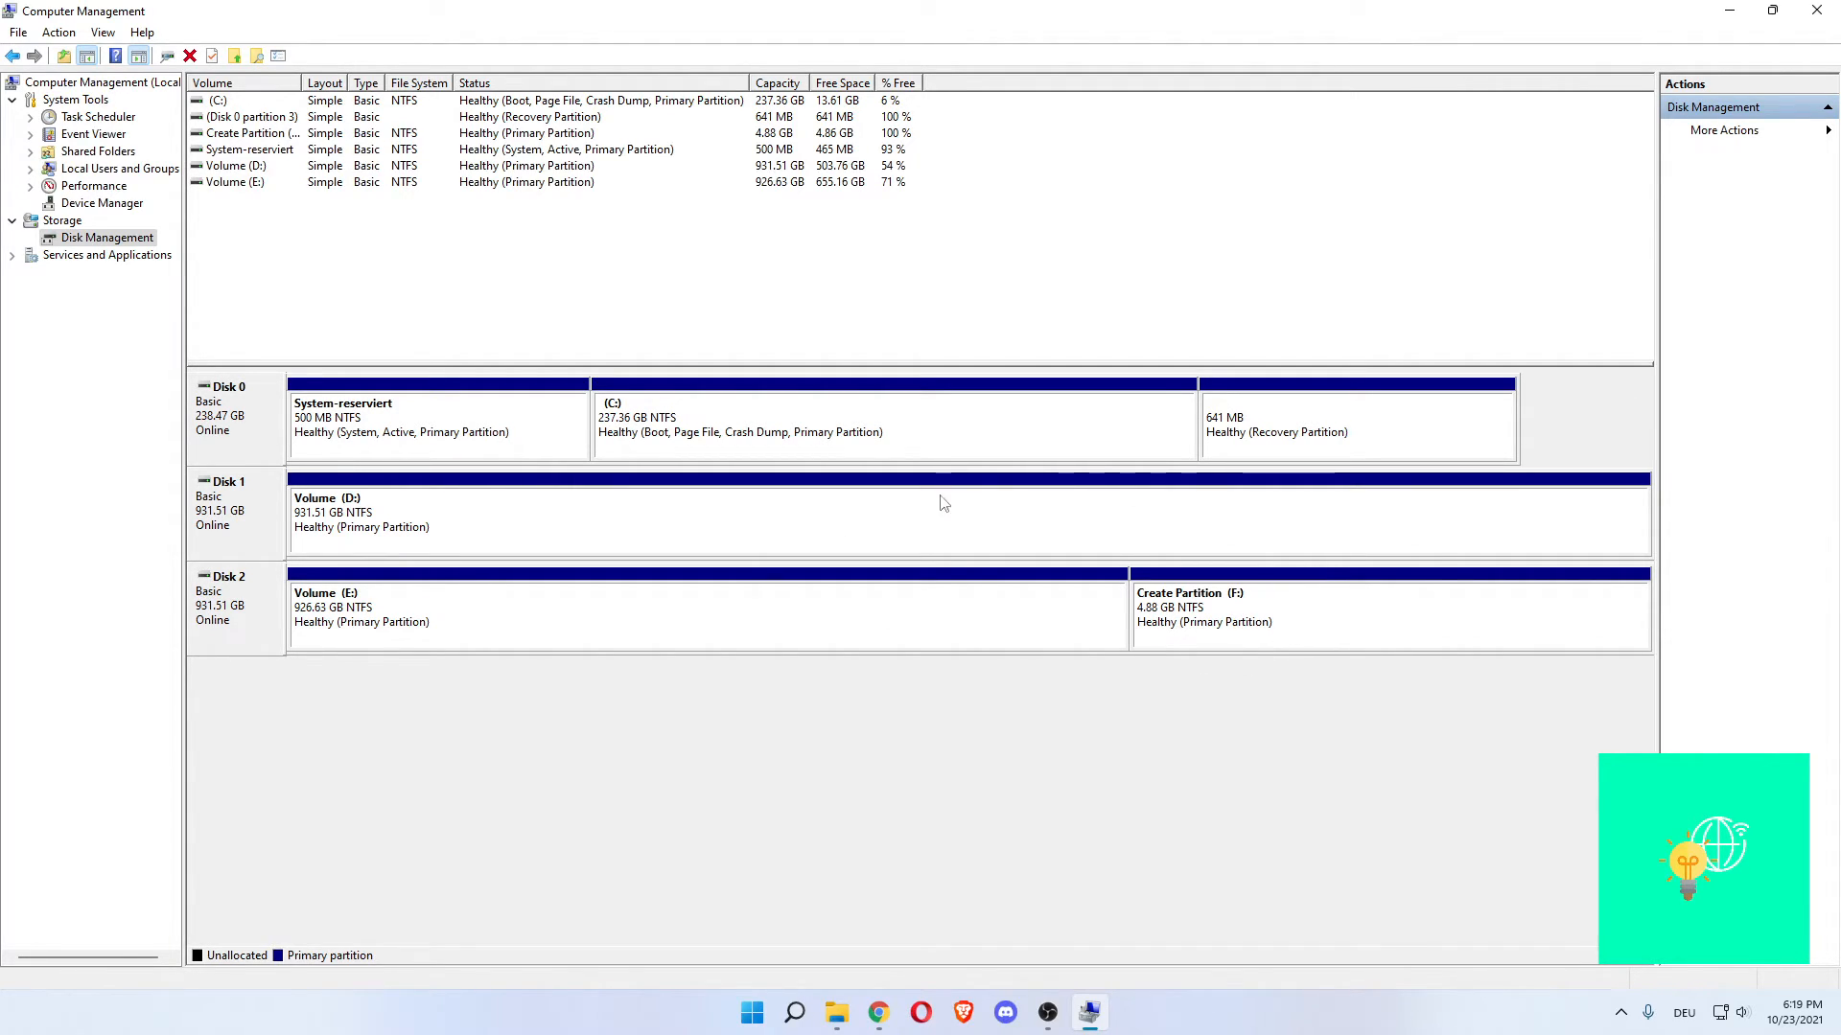
# - Delete the Create Partition (F:) volume on Disk 2 and accept that all its data is erased
pyautogui.click(1265, 621)
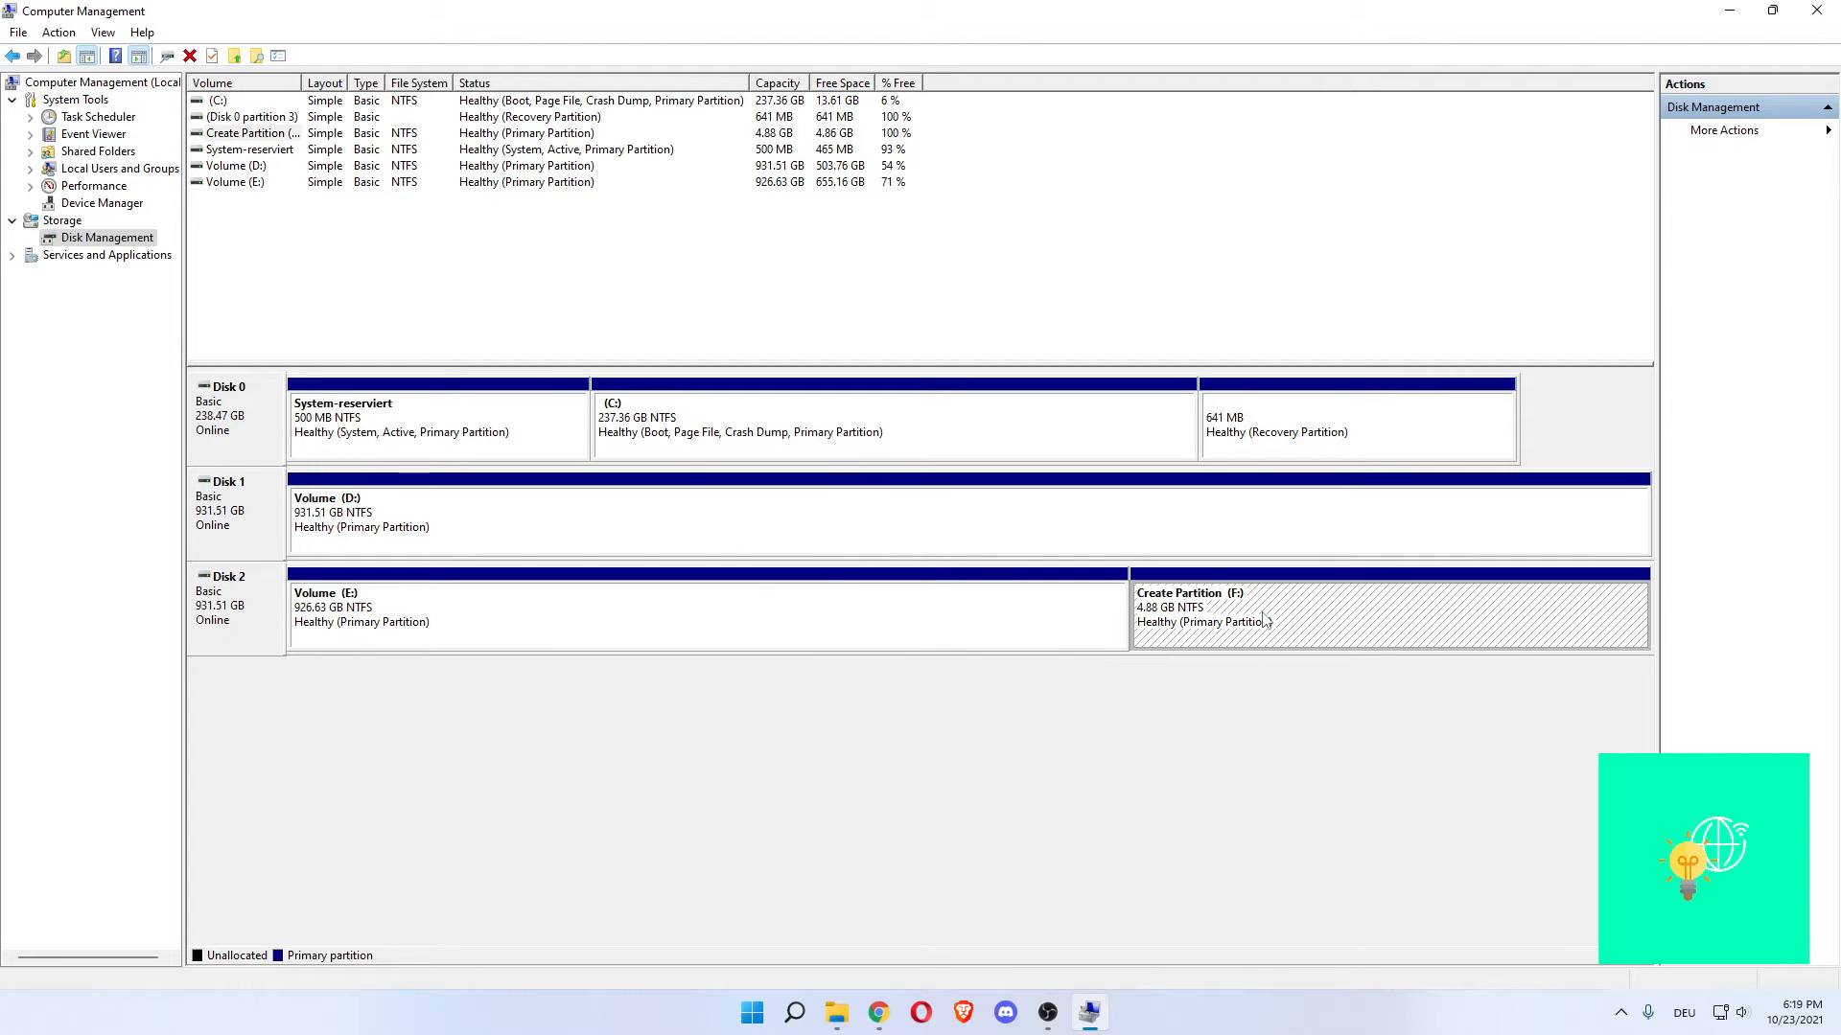
pyautogui.rightClick(1263, 620)
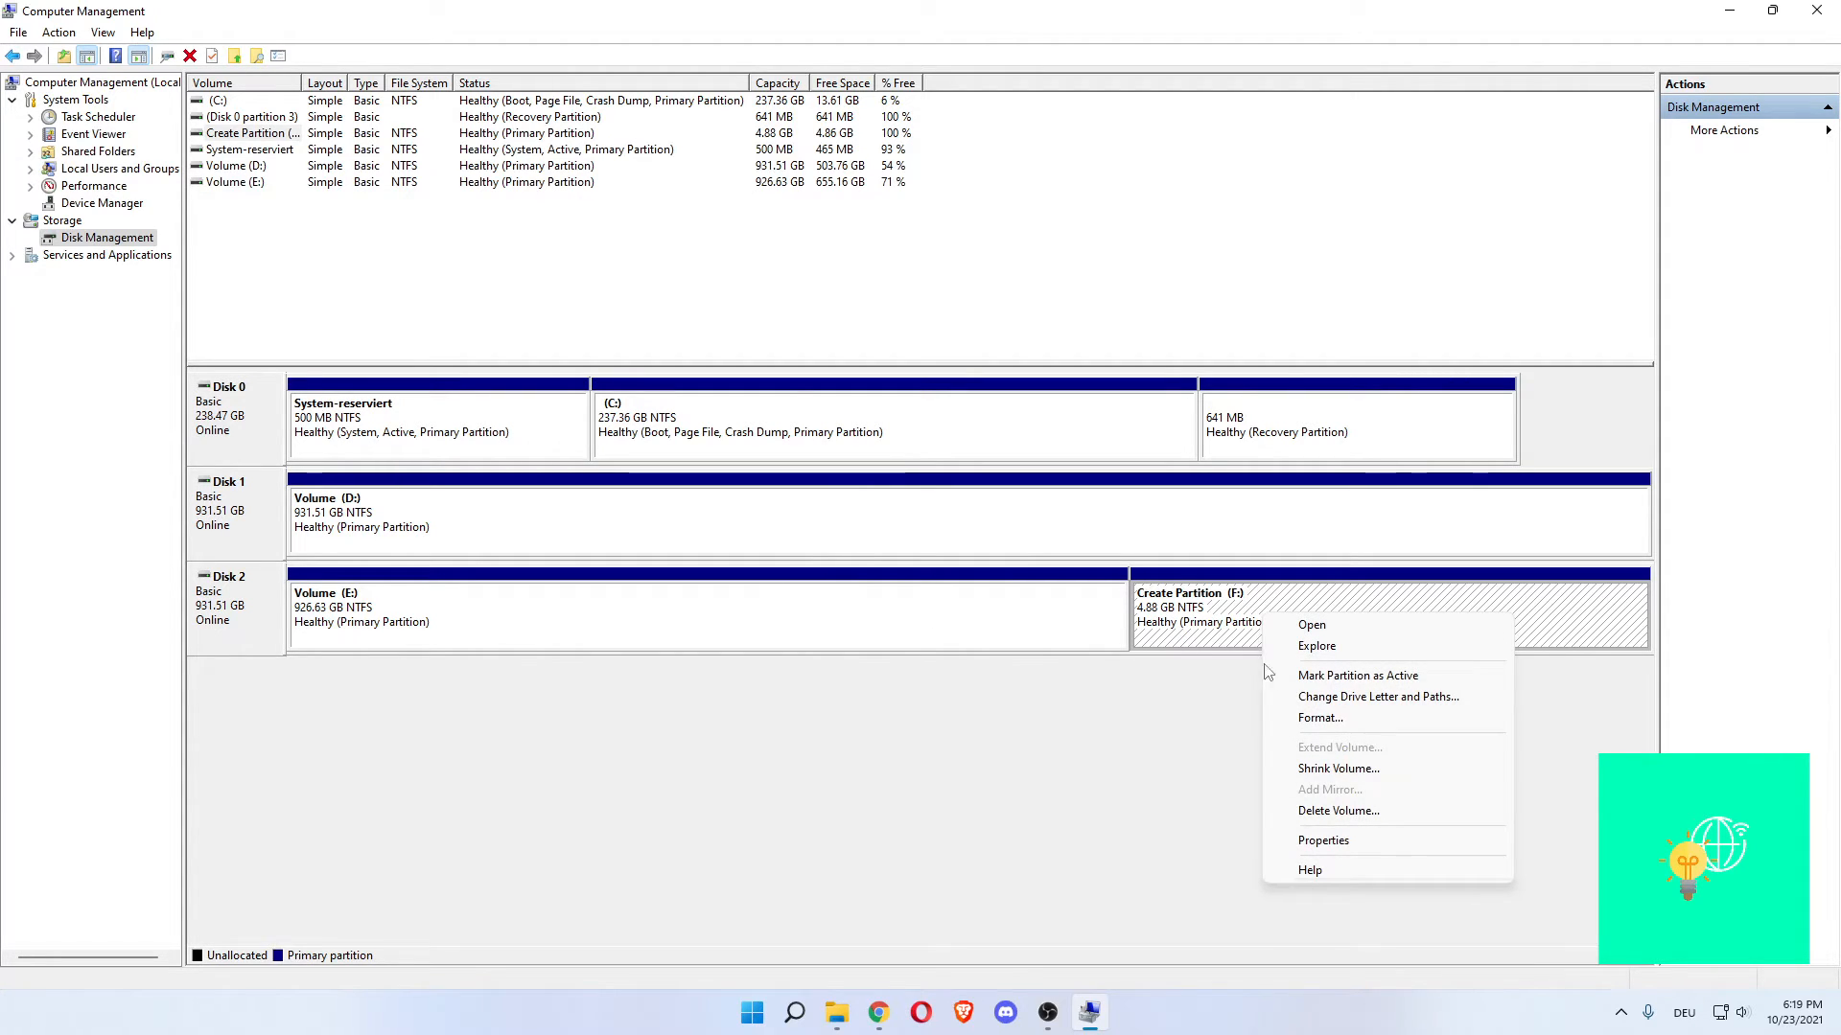
pyautogui.click(1339, 811)
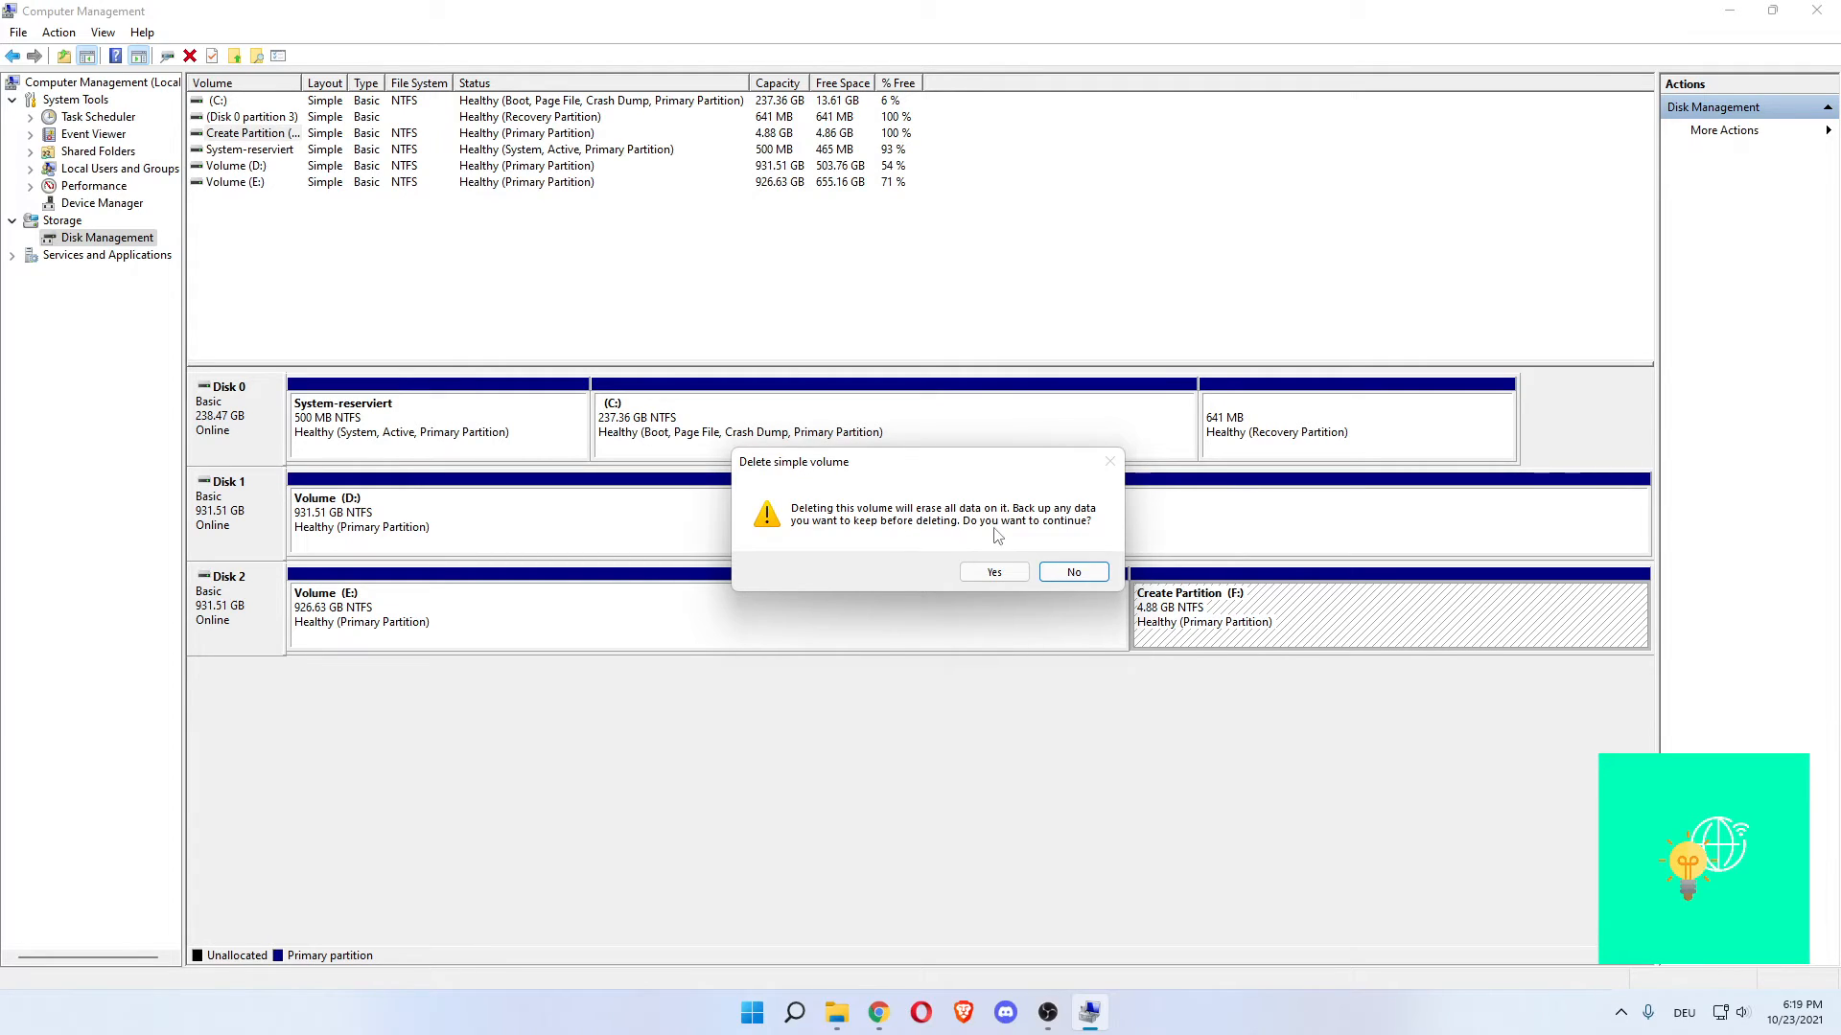
pyautogui.click(995, 573)
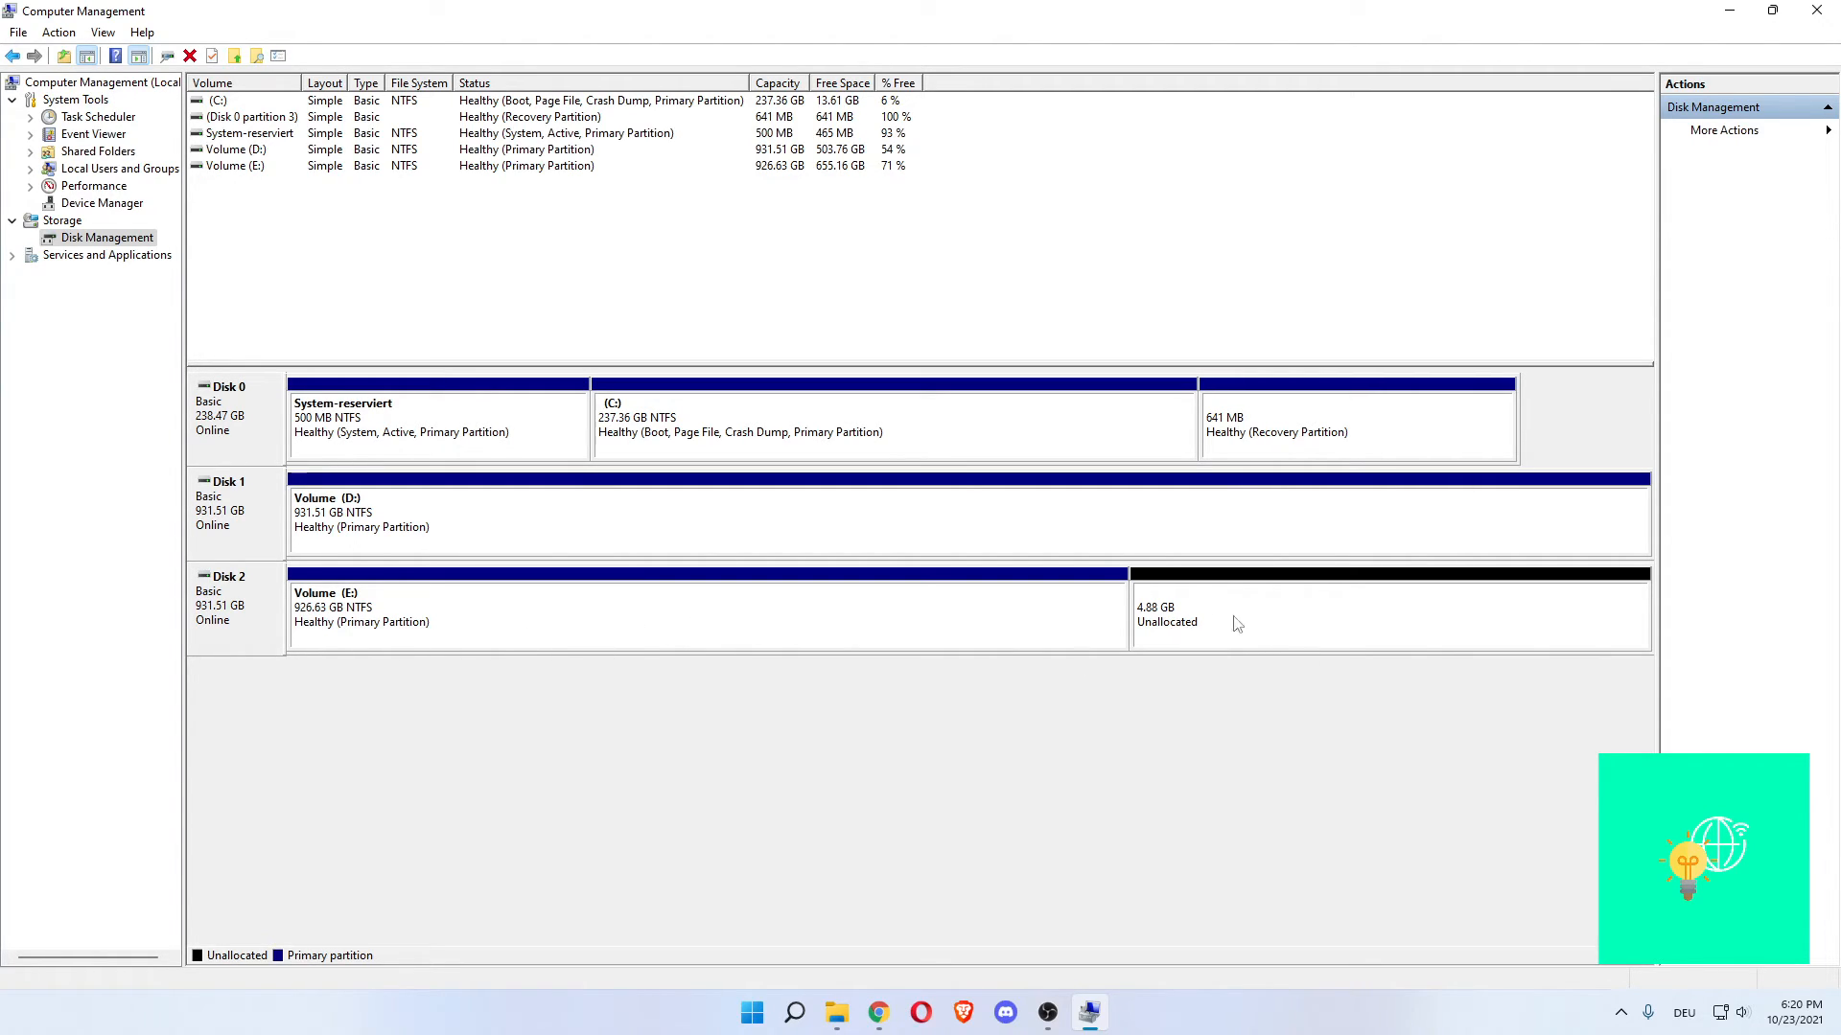
# - Extend Volume (E:) with the full 4999 MB of unallocated space on Disk 2 and finish the wizard
pyautogui.click(923, 618)
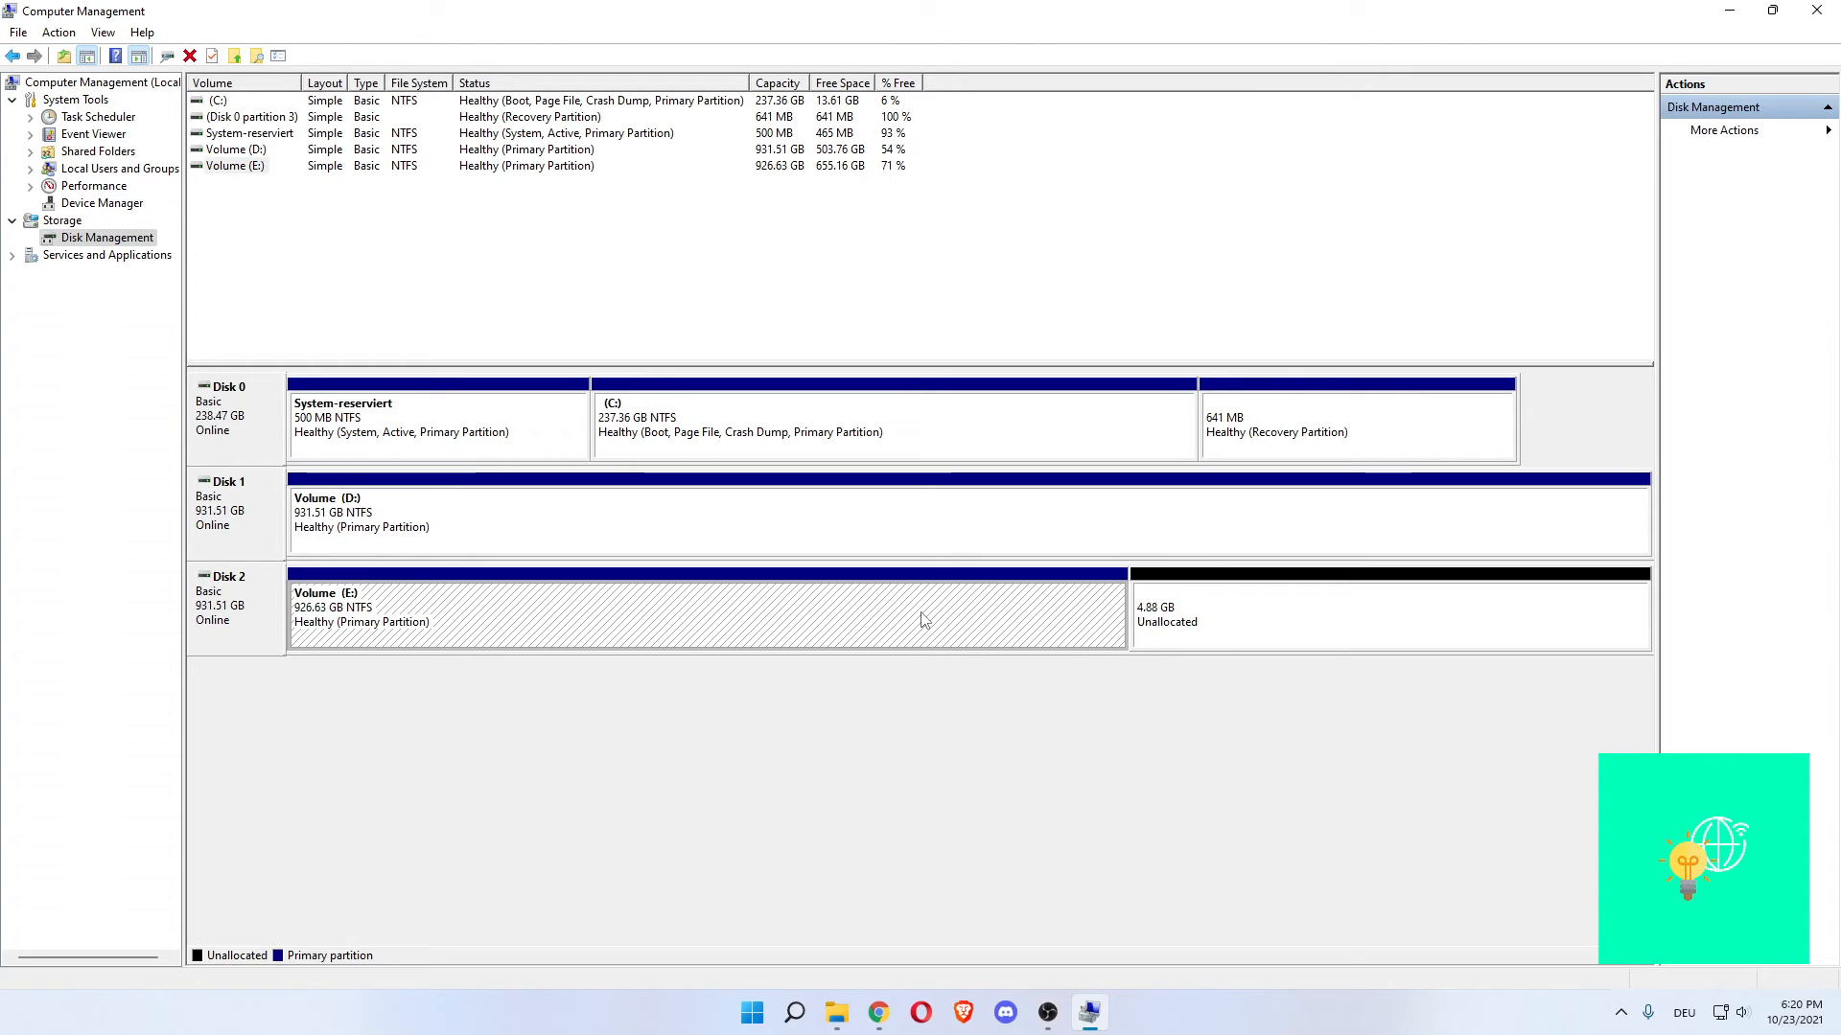
pyautogui.rightClick(923, 618)
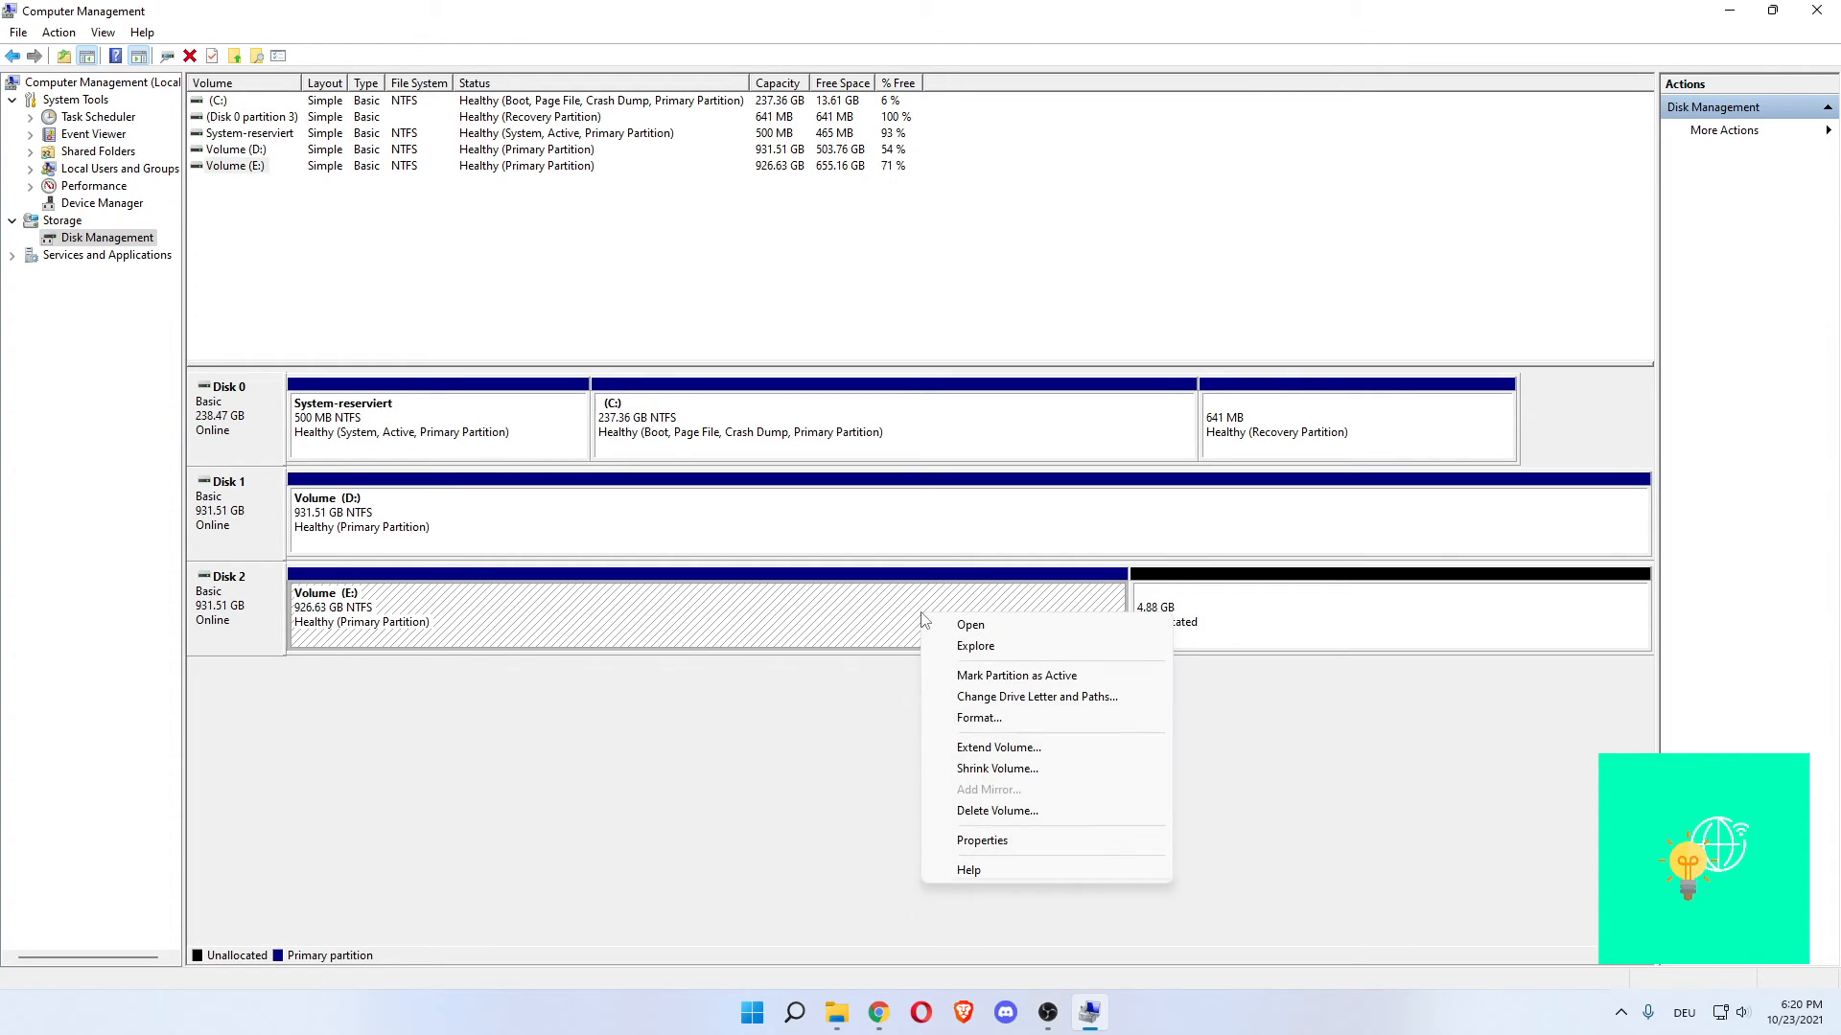
pyautogui.click(990, 749)
pyautogui.moveTo(446, 105); pyautogui.dragTo(701, 344)
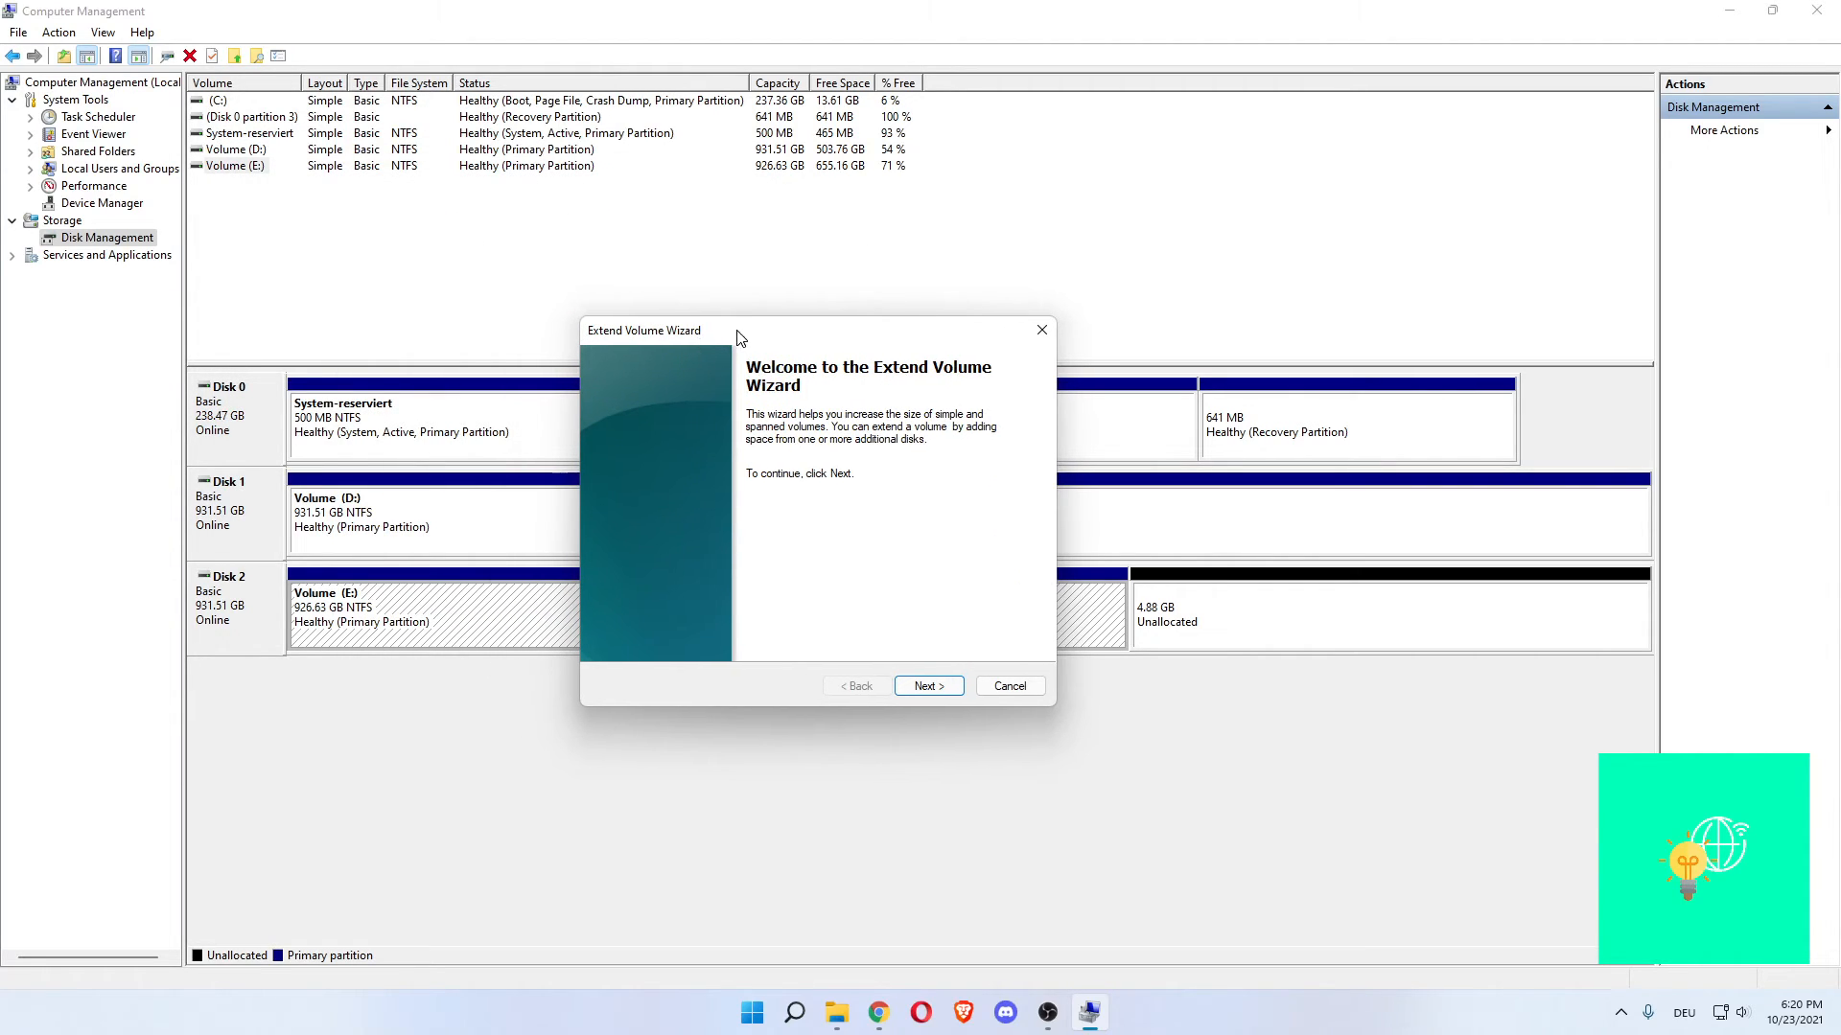
pyautogui.click(926, 686)
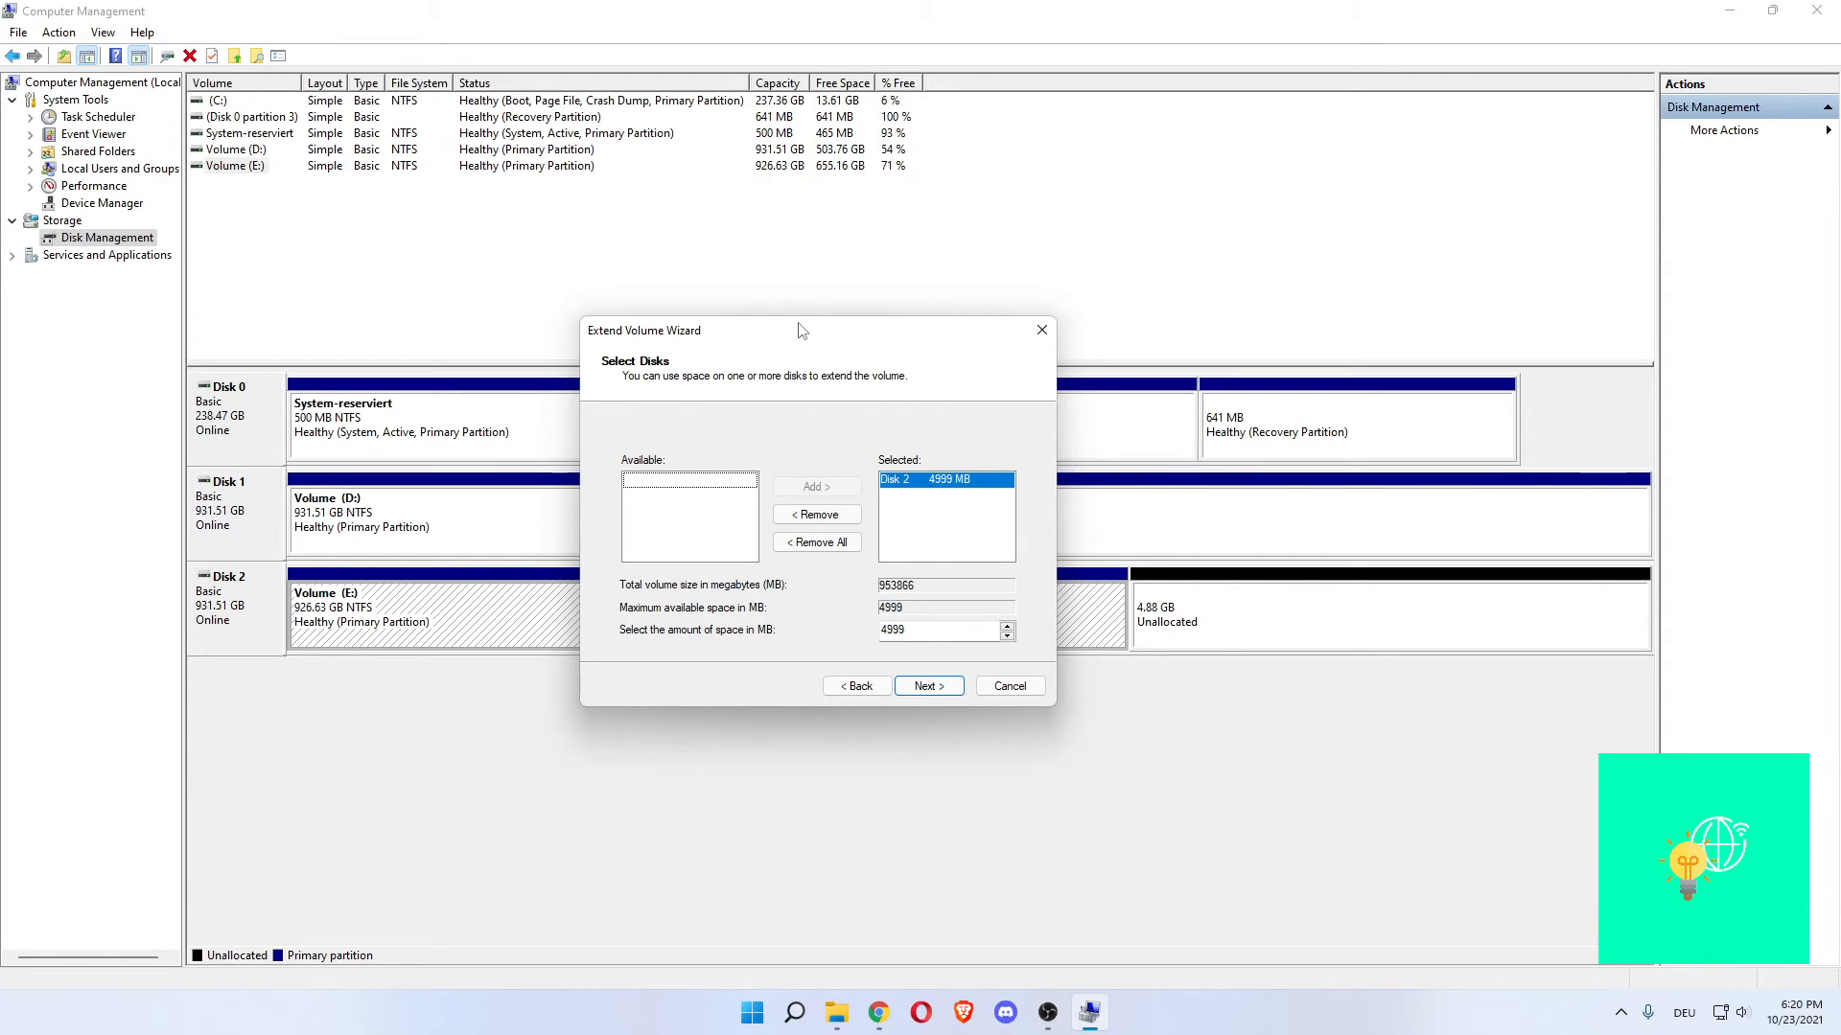
pyautogui.moveTo(801, 329); pyautogui.dragTo(826, 168)
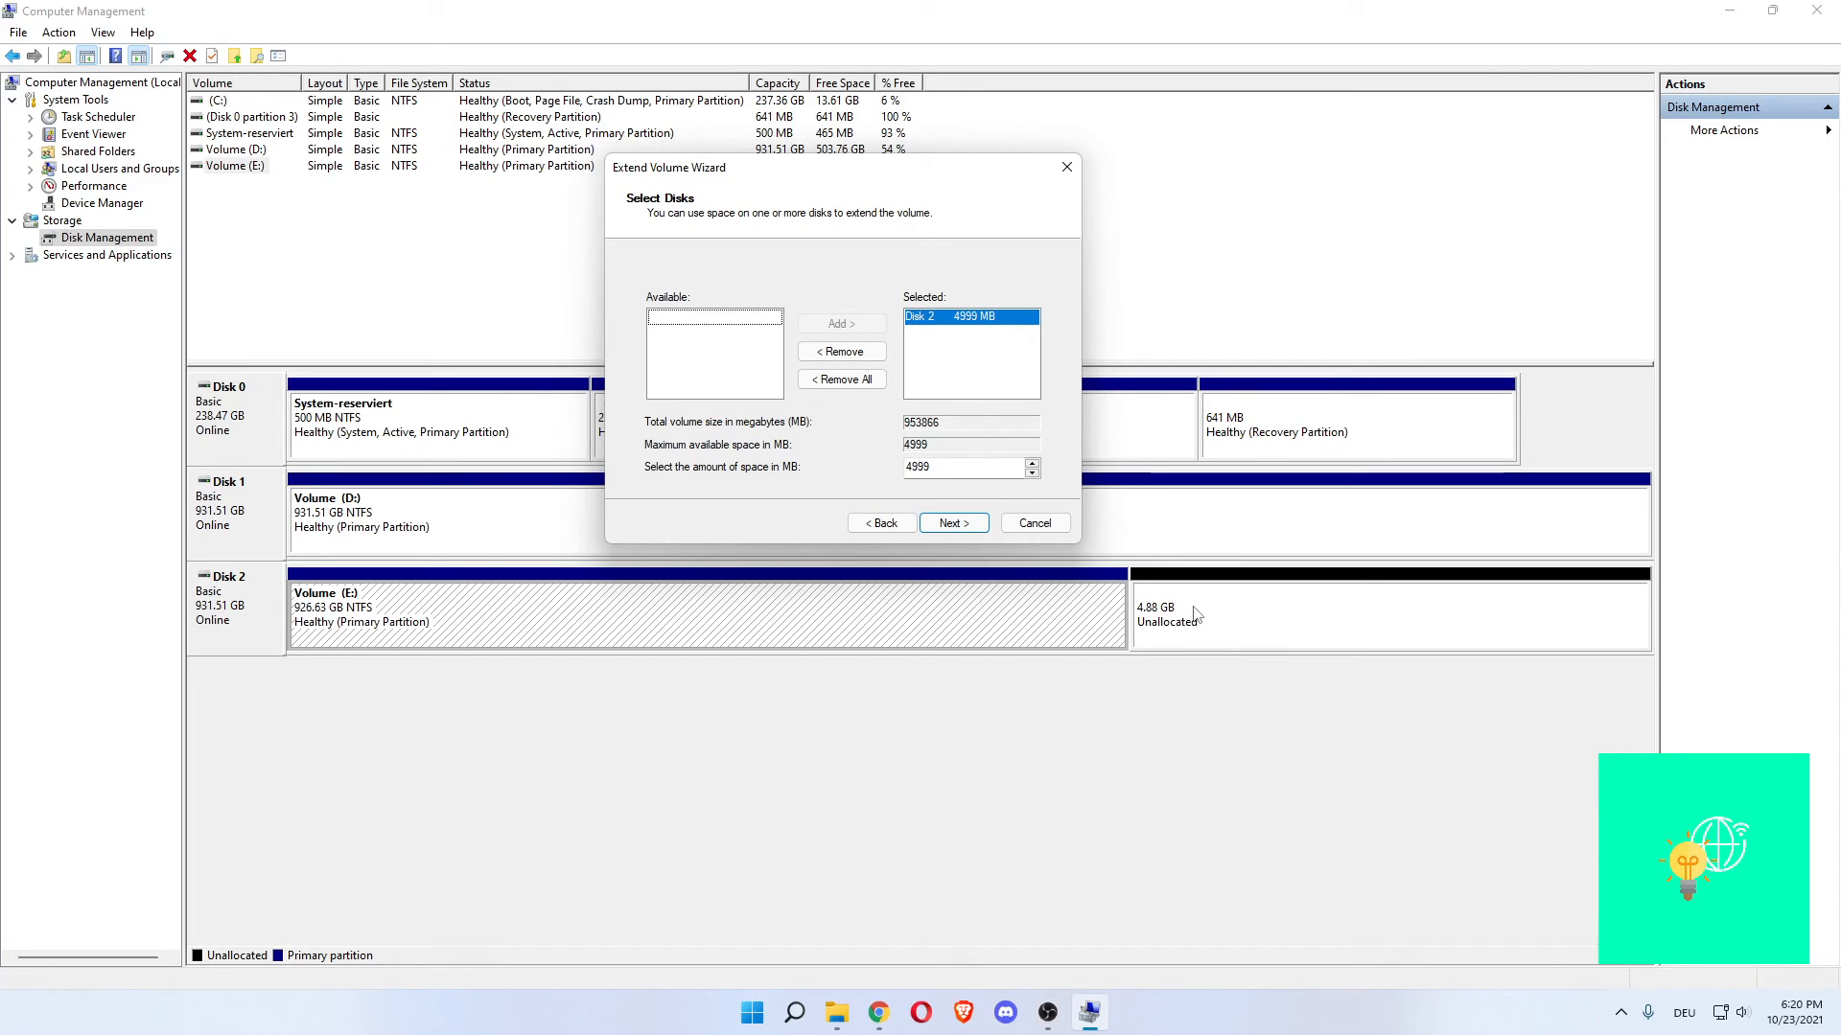
pyautogui.click(954, 524)
pyautogui.moveTo(847, 166); pyautogui.dragTo(857, 272)
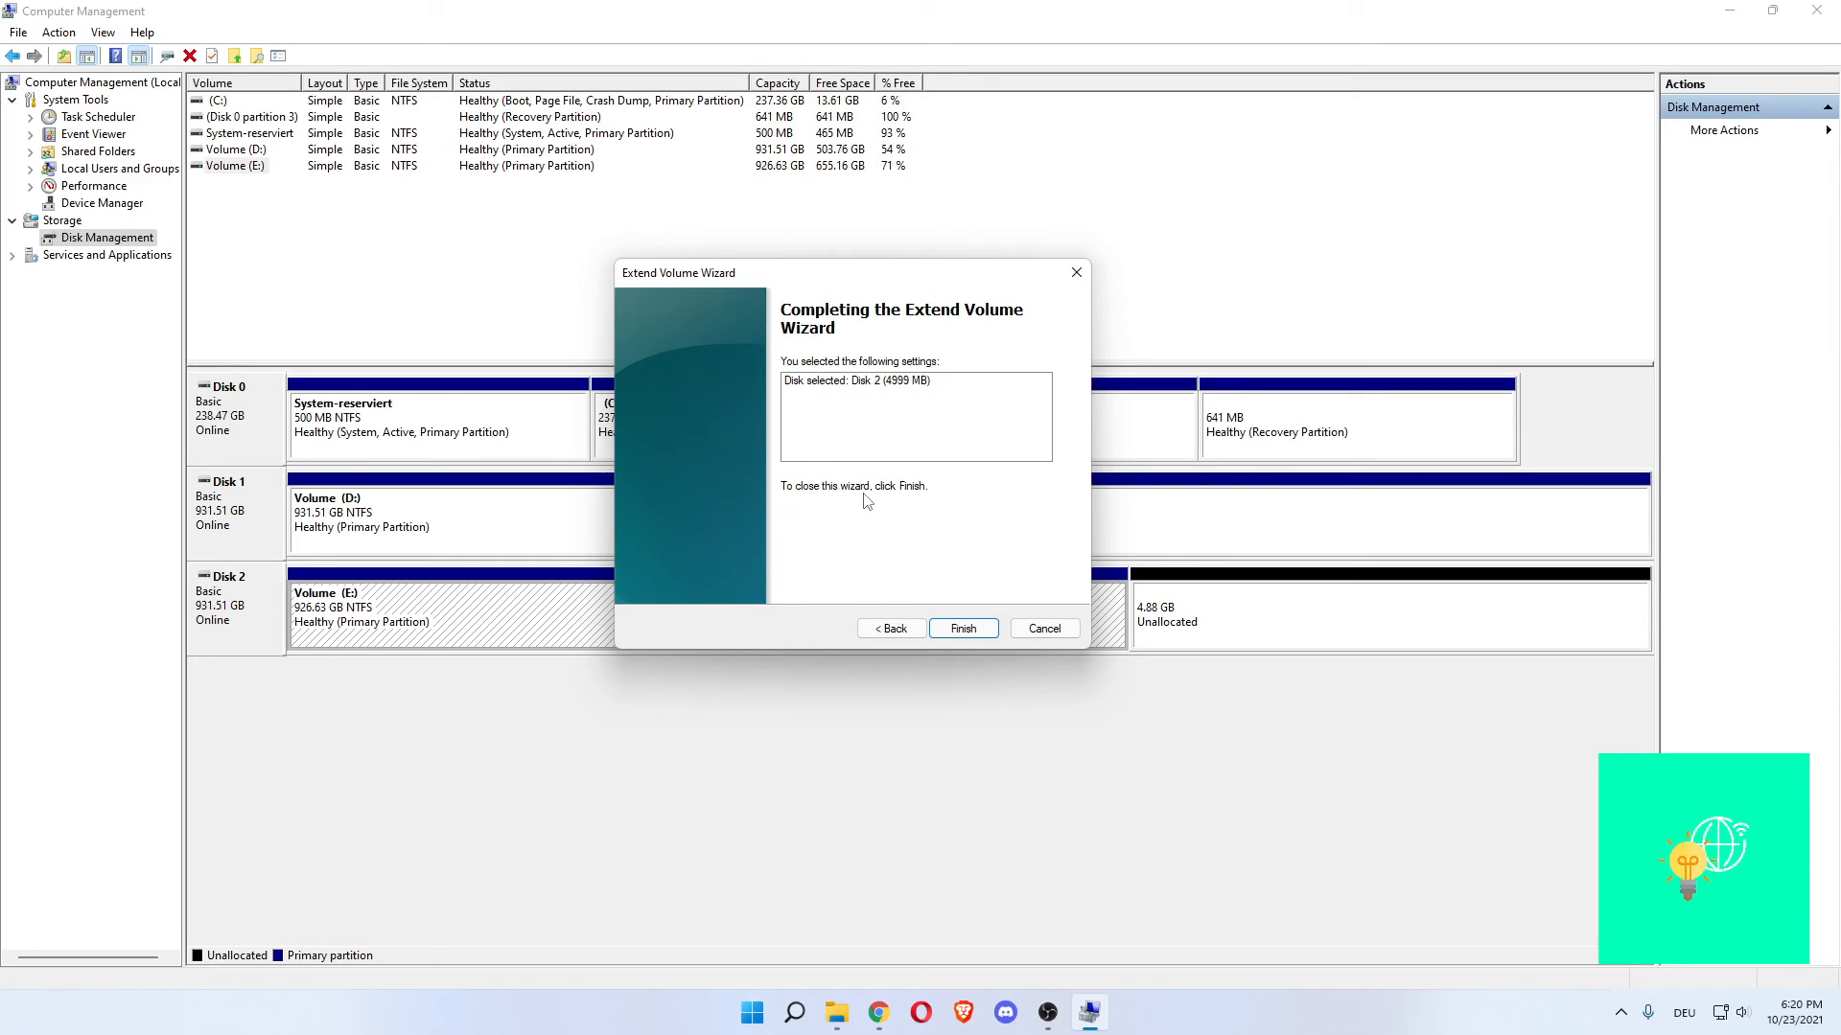
pyautogui.click(962, 628)
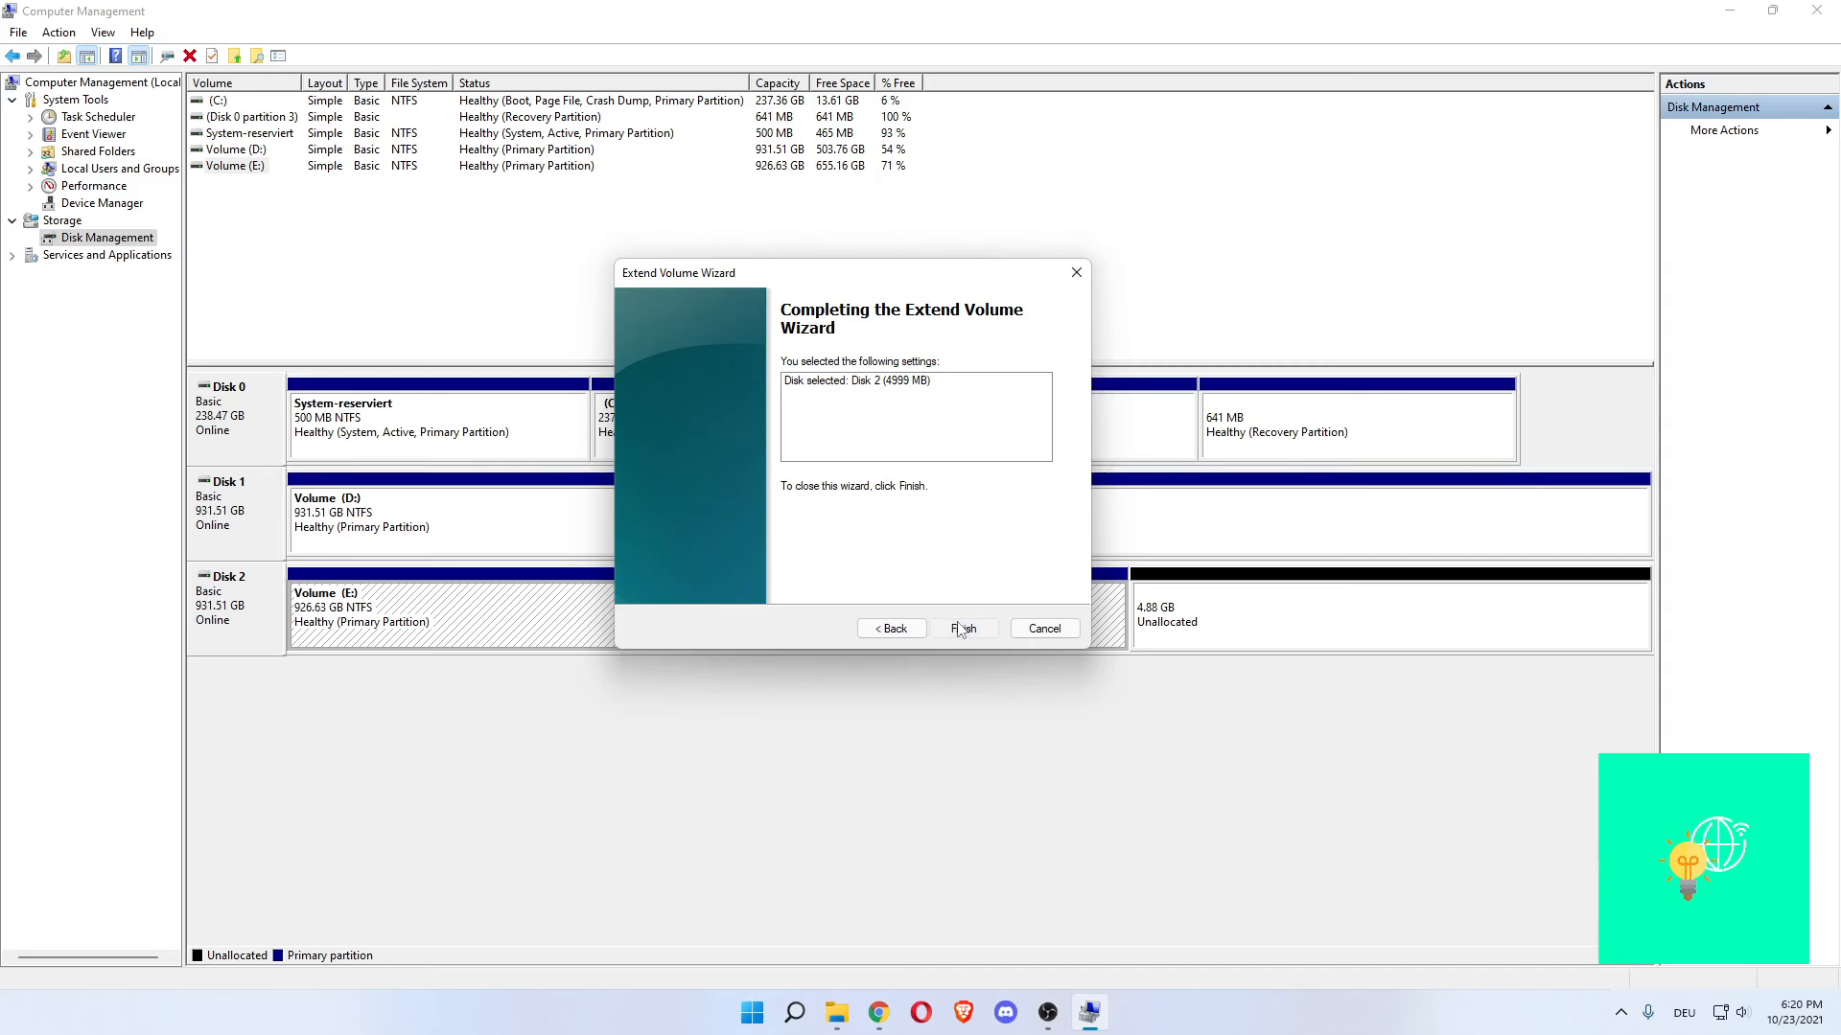